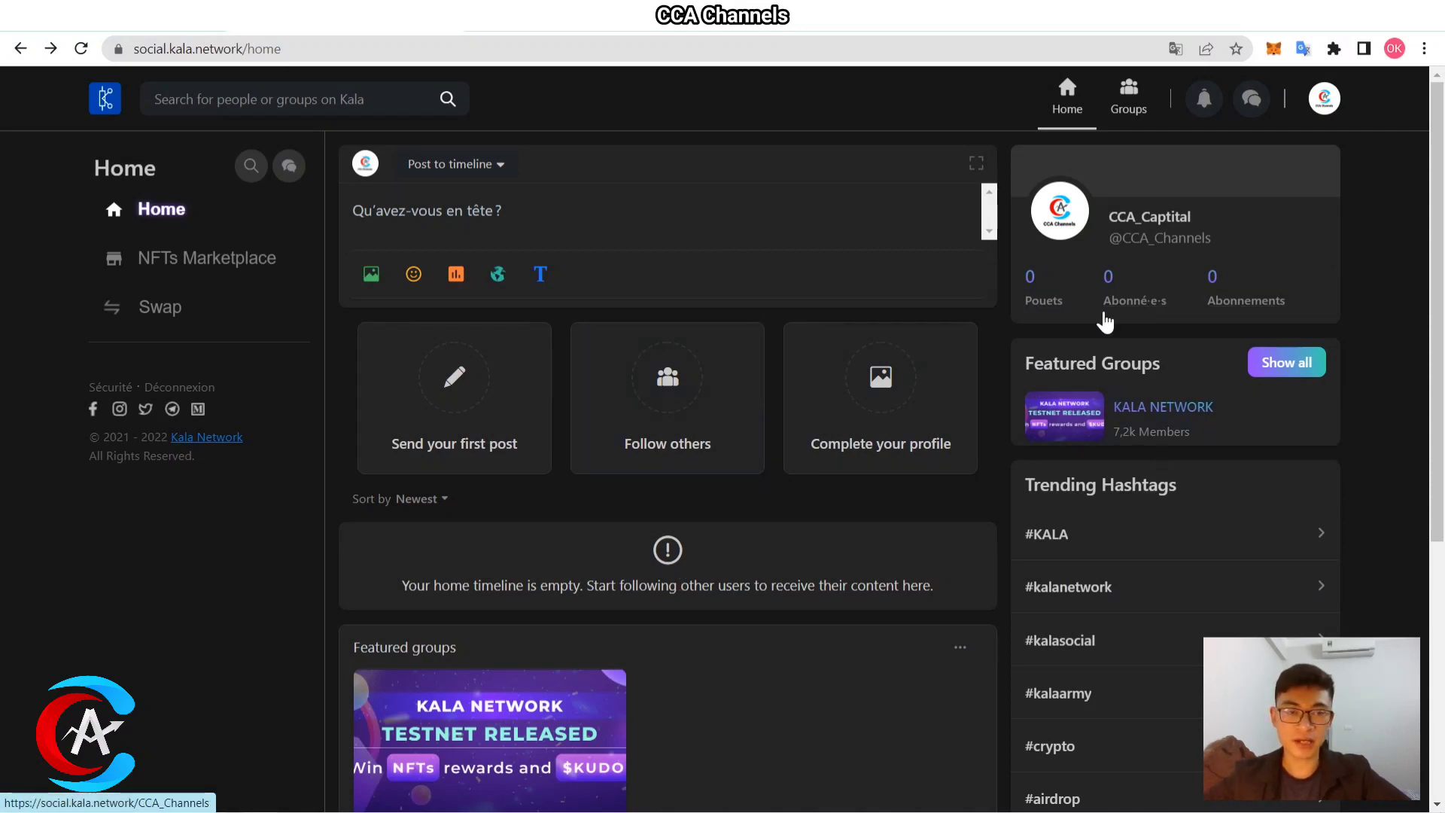
Open the #KALA trending hashtag timeline and like its first post
{"action": "scroll", "coordinate": [1132, 493], "scroll_direction": "down", "scroll_amount": 2}
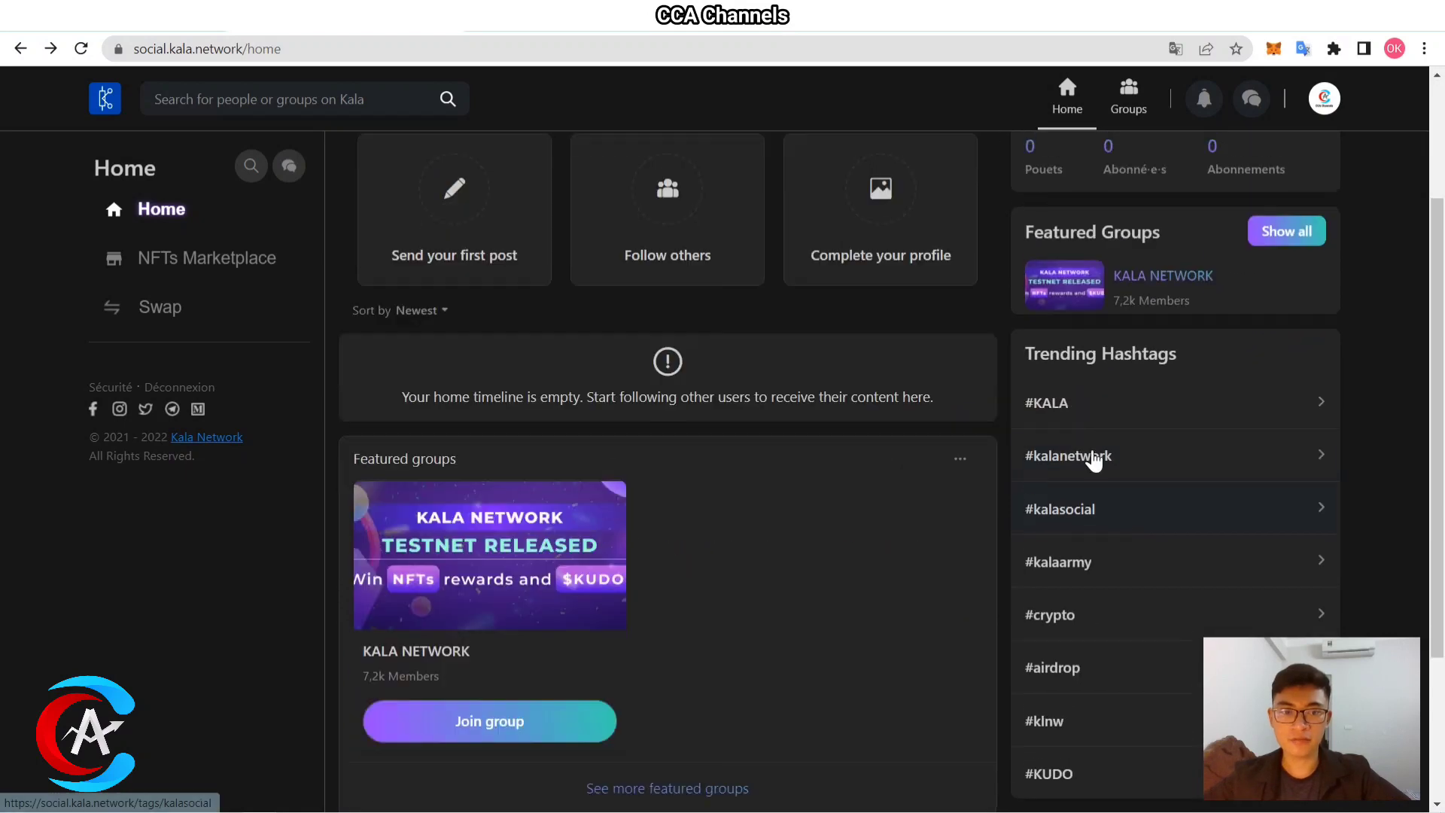
{"action": "left_click", "coordinate": [1057, 400]}
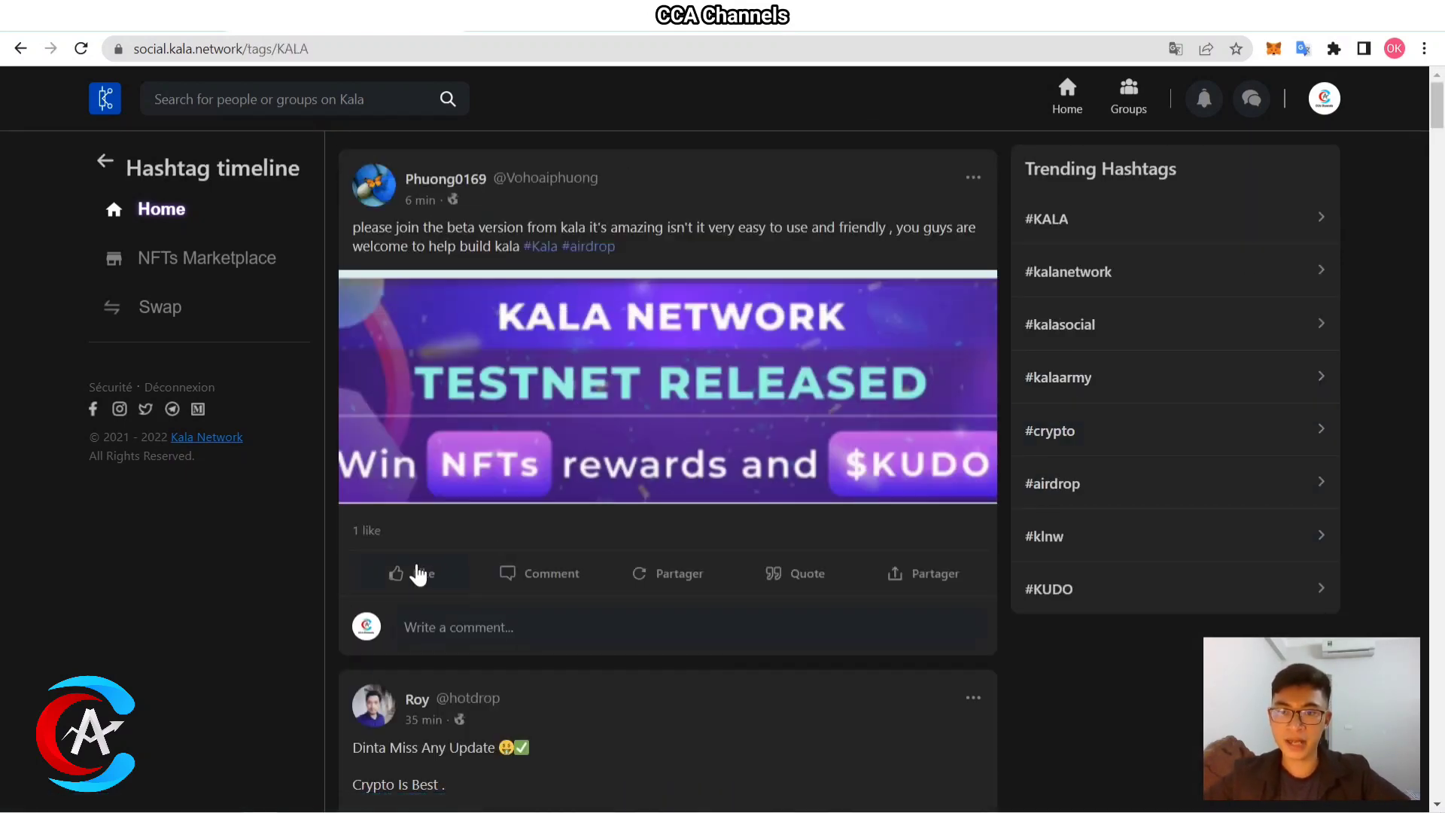
{"action": "left_click", "coordinate": [414, 574]}
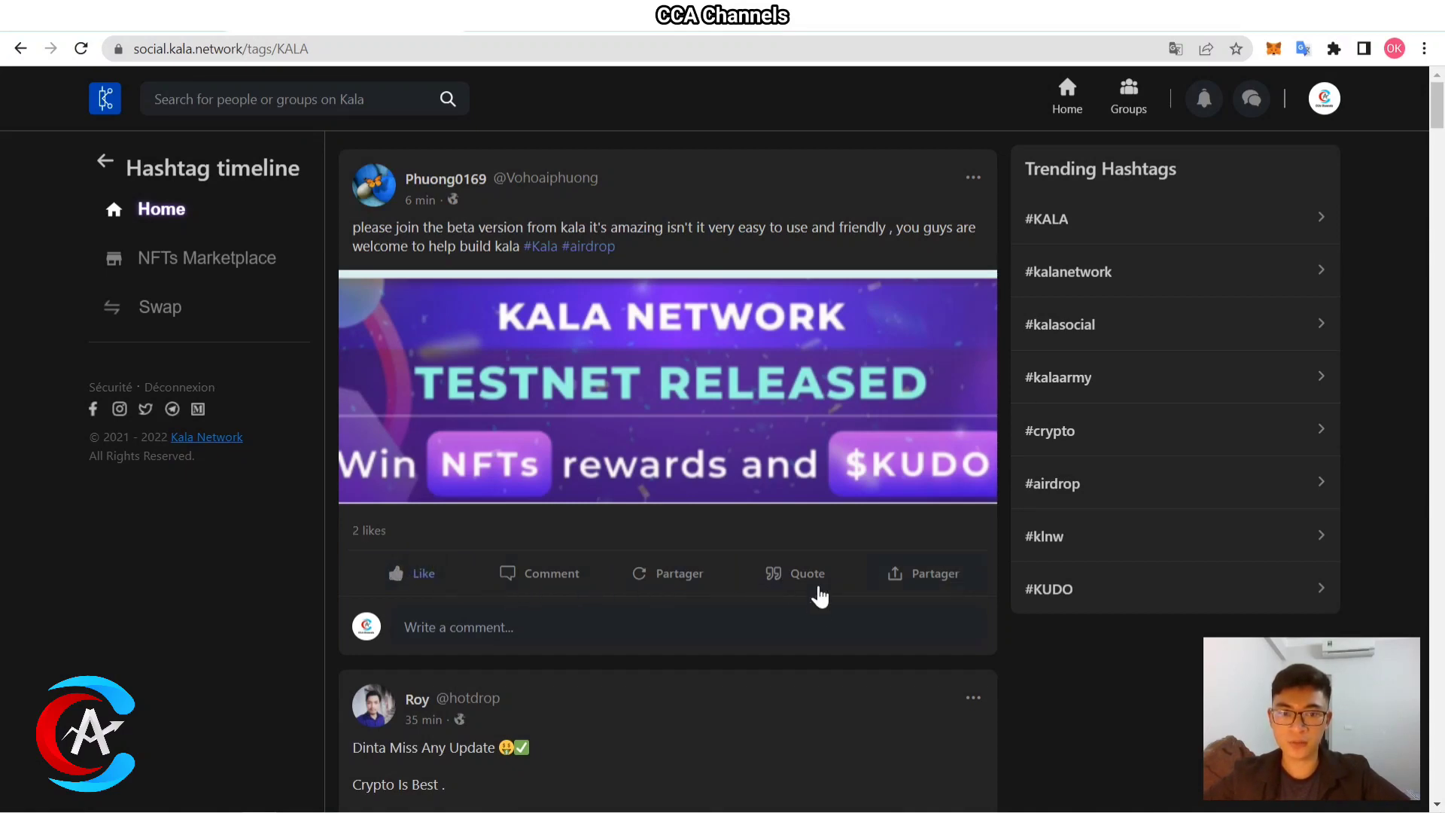
Browse the posts in the #KALA hashtag timeline and return to the home feed
{"action": "scroll", "coordinate": [813, 670], "scroll_direction": "down", "scroll_amount": 14}
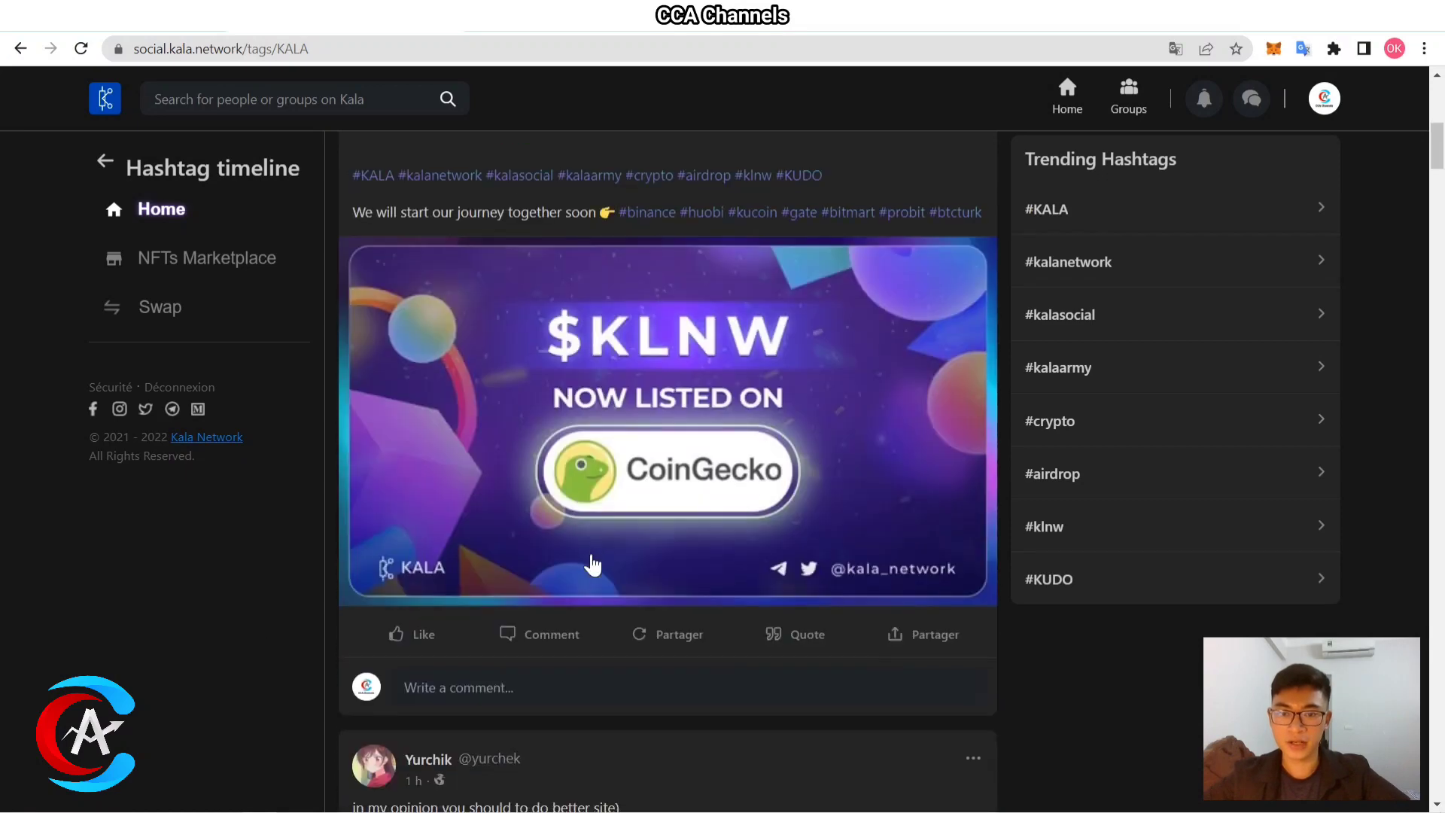
{"action": "scroll", "coordinate": [467, 542], "scroll_direction": "down", "scroll_amount": 4}
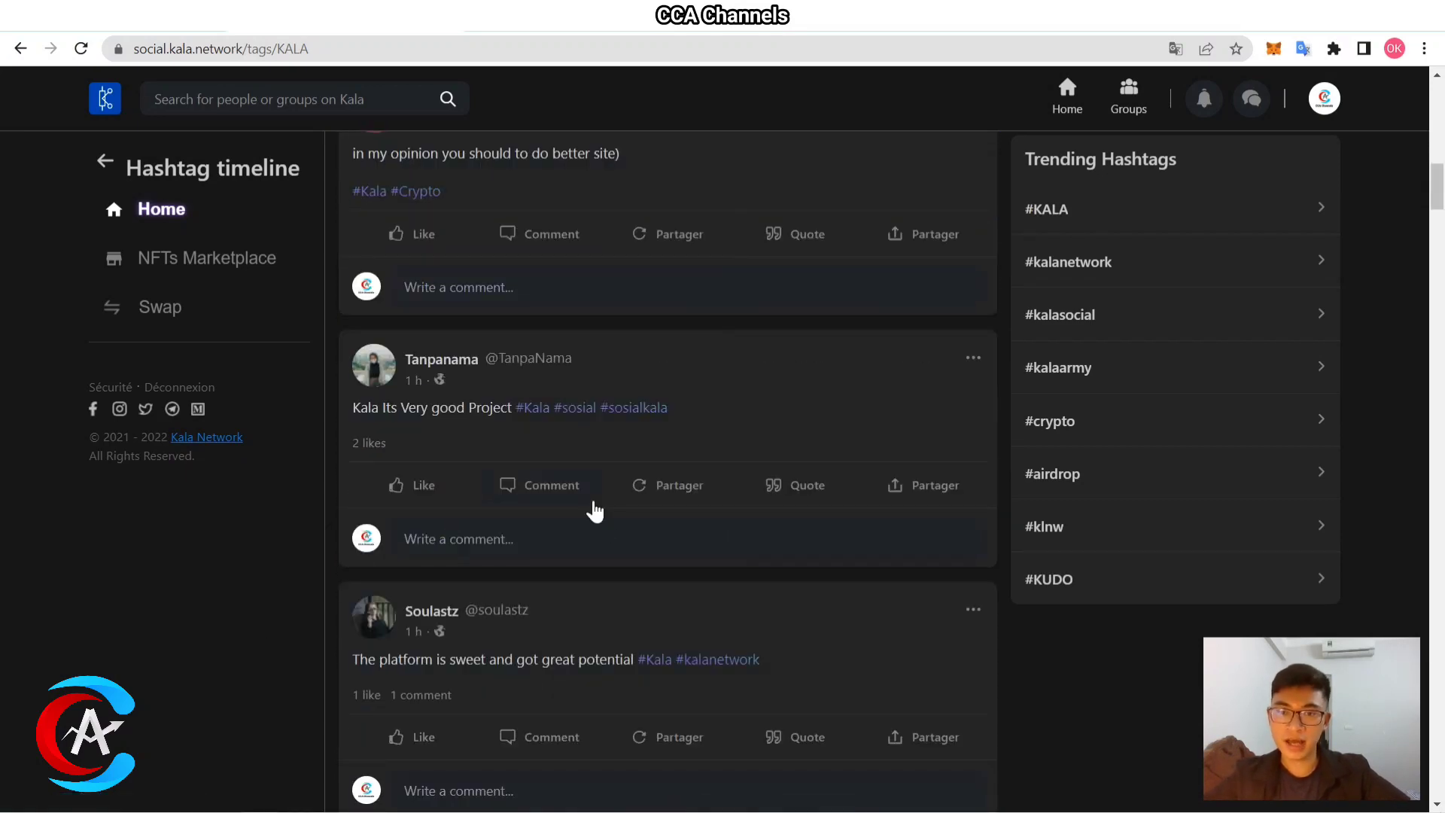
{"action": "scroll", "coordinate": [598, 476], "scroll_direction": "up", "scroll_amount": 7}
{"action": "scroll", "coordinate": [587, 384], "scroll_direction": "up", "scroll_amount": 7}
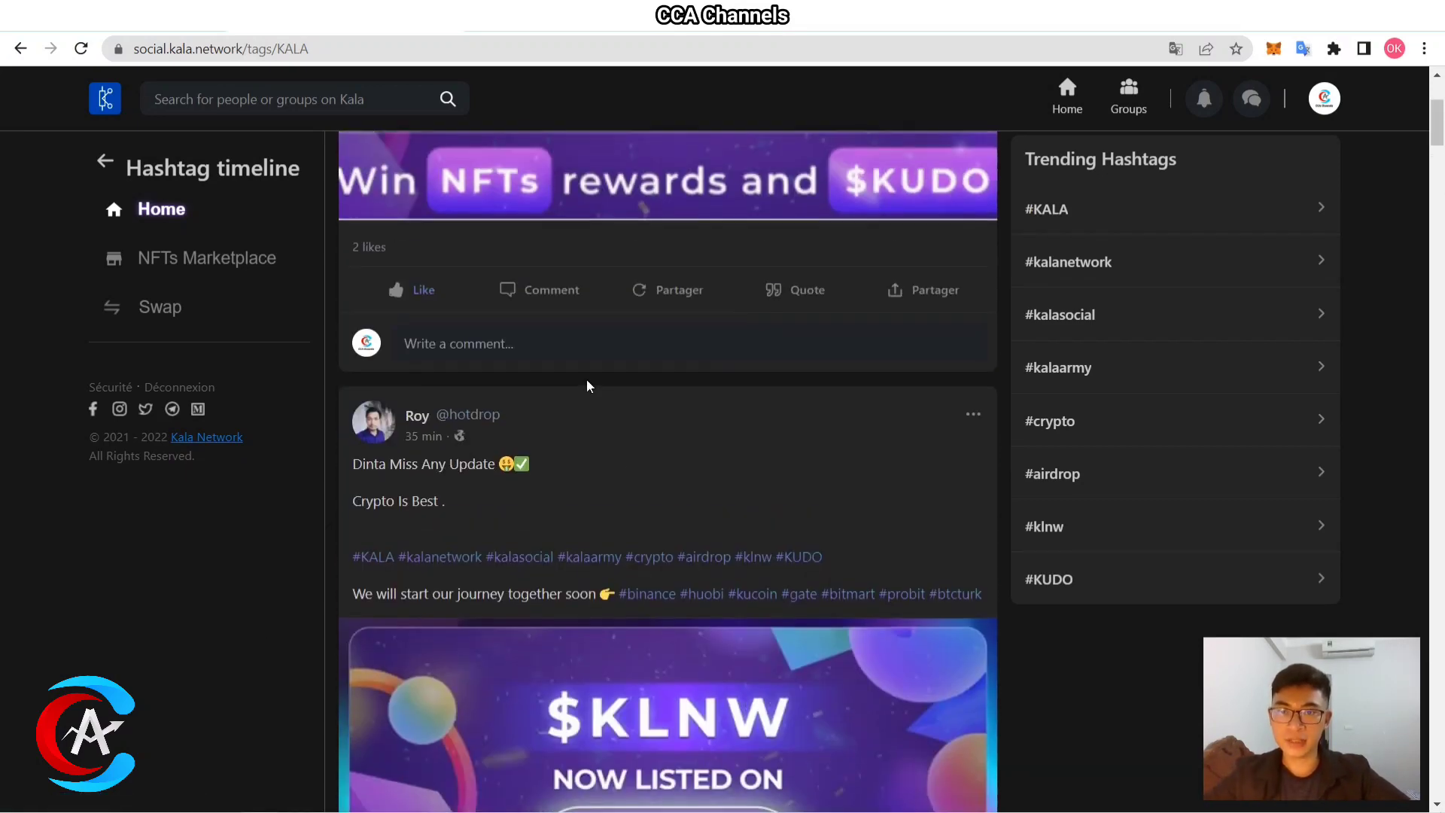
{"action": "scroll", "coordinate": [470, 402], "scroll_direction": "up", "scroll_amount": 4}
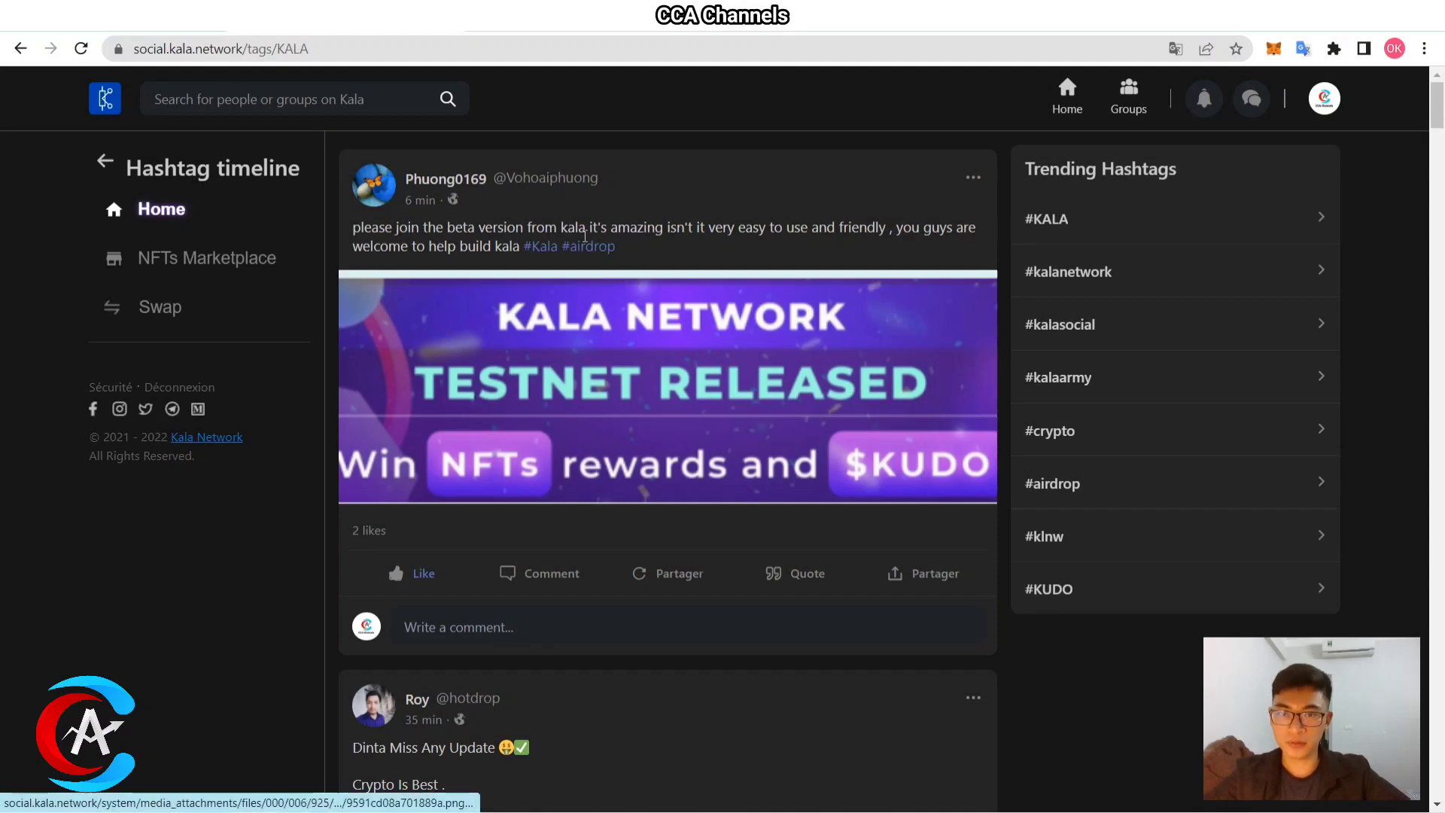
{"action": "left_click", "coordinate": [105, 160]}
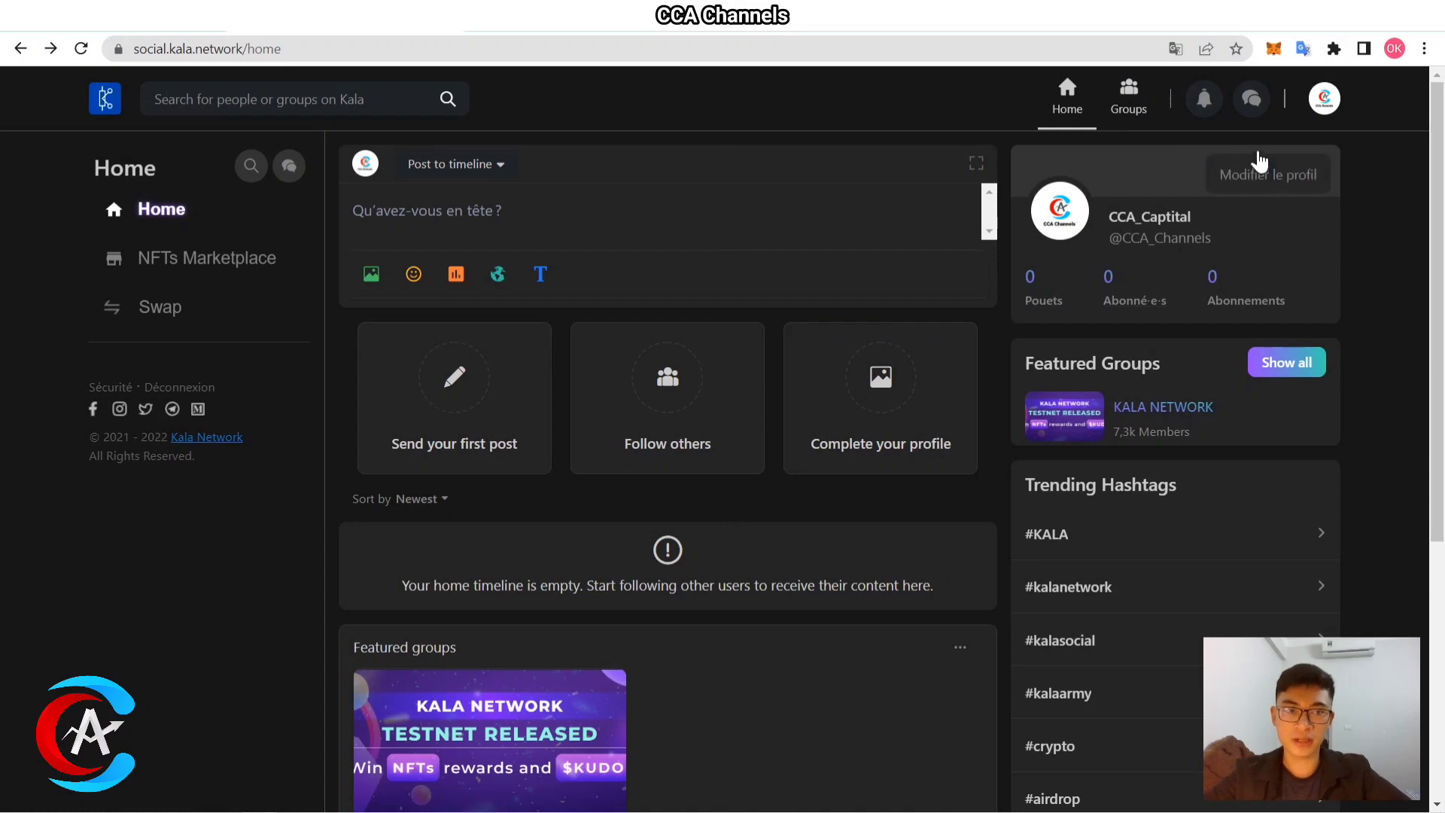
Open the account's own profile page and go to its Invite Friends section
{"action": "left_click", "coordinate": [1327, 101]}
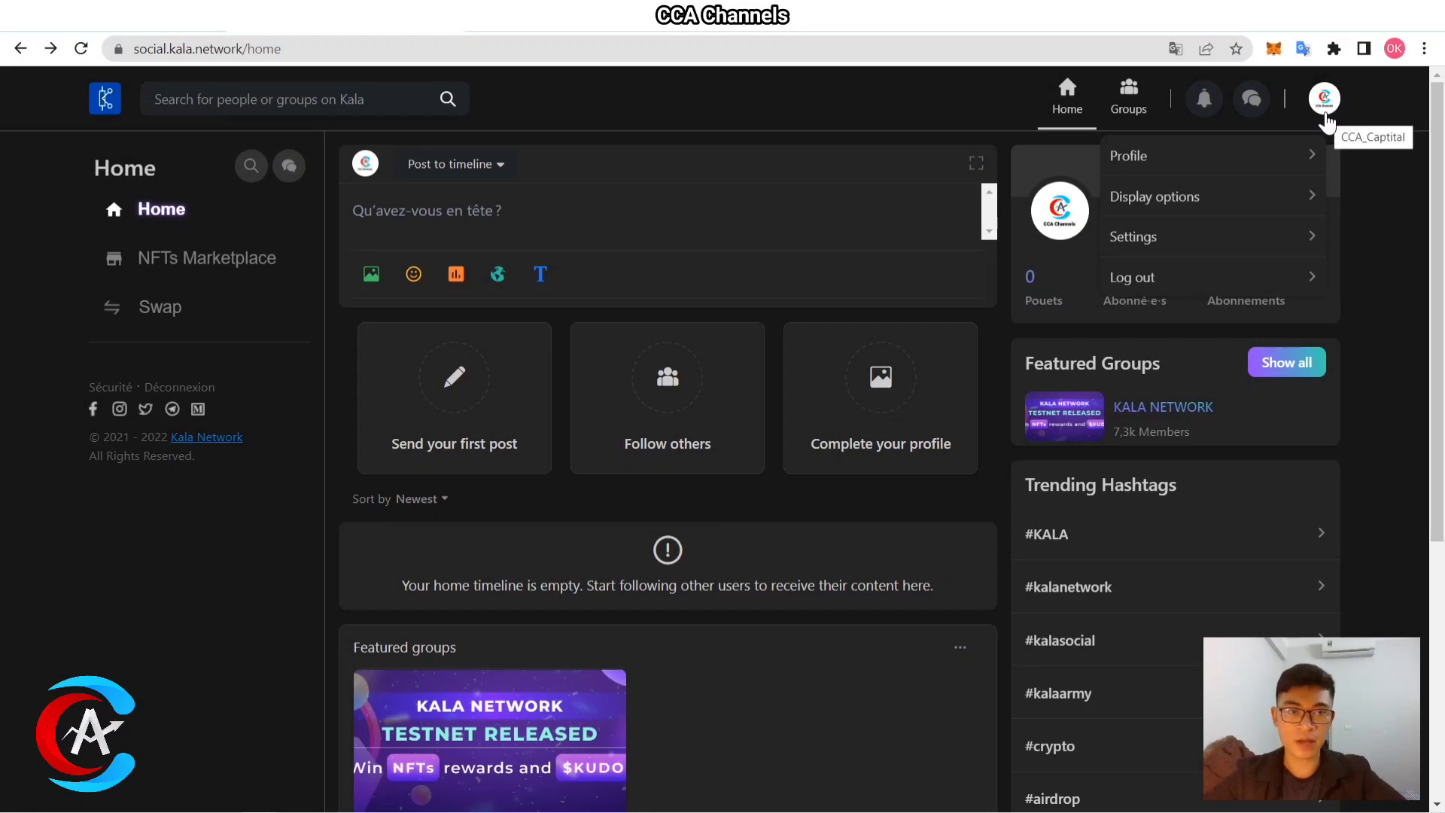
{"action": "left_click", "coordinate": [1218, 156]}
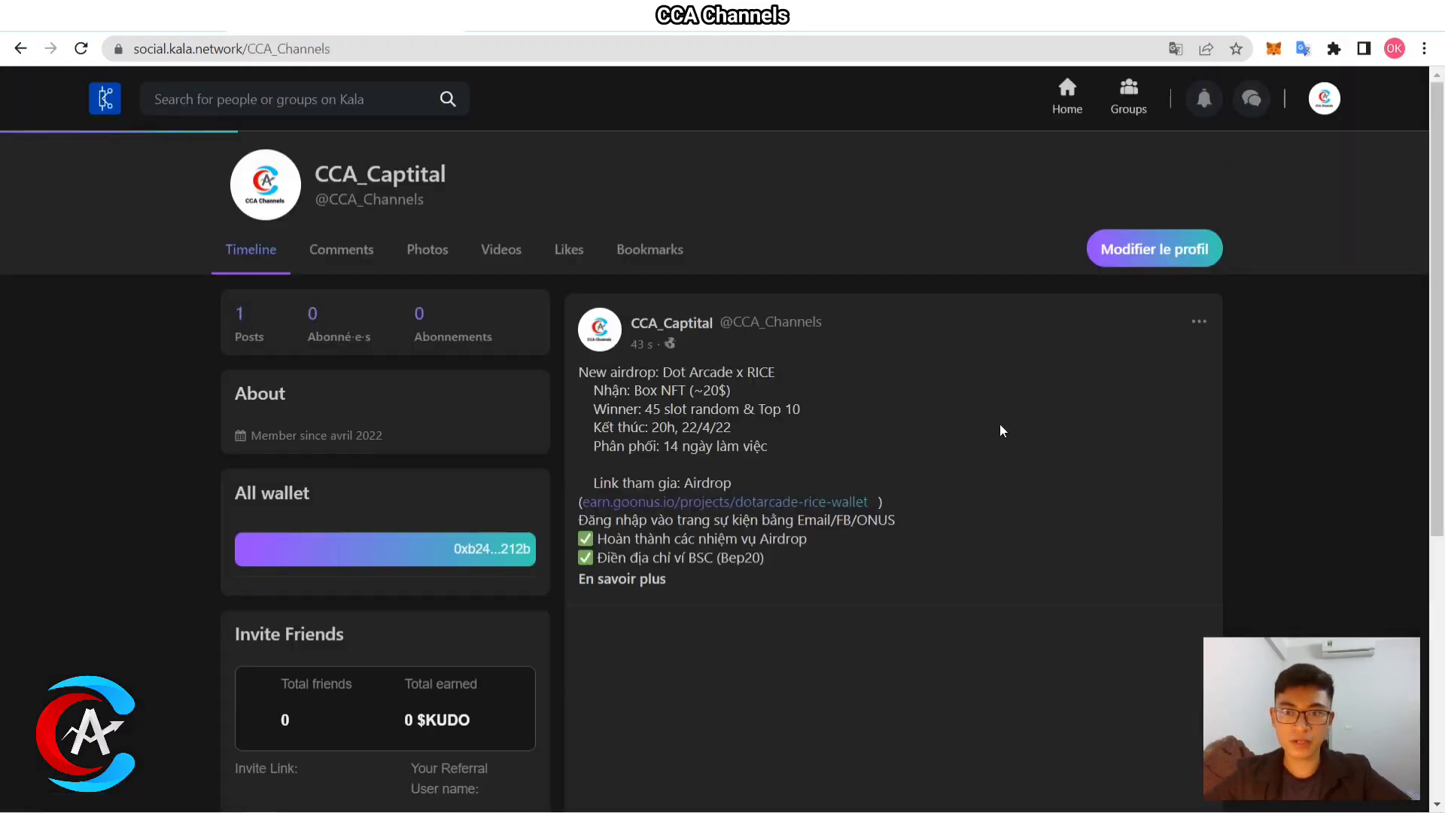
{"action": "scroll", "coordinate": [952, 162], "scroll_direction": "down", "scroll_amount": 2}
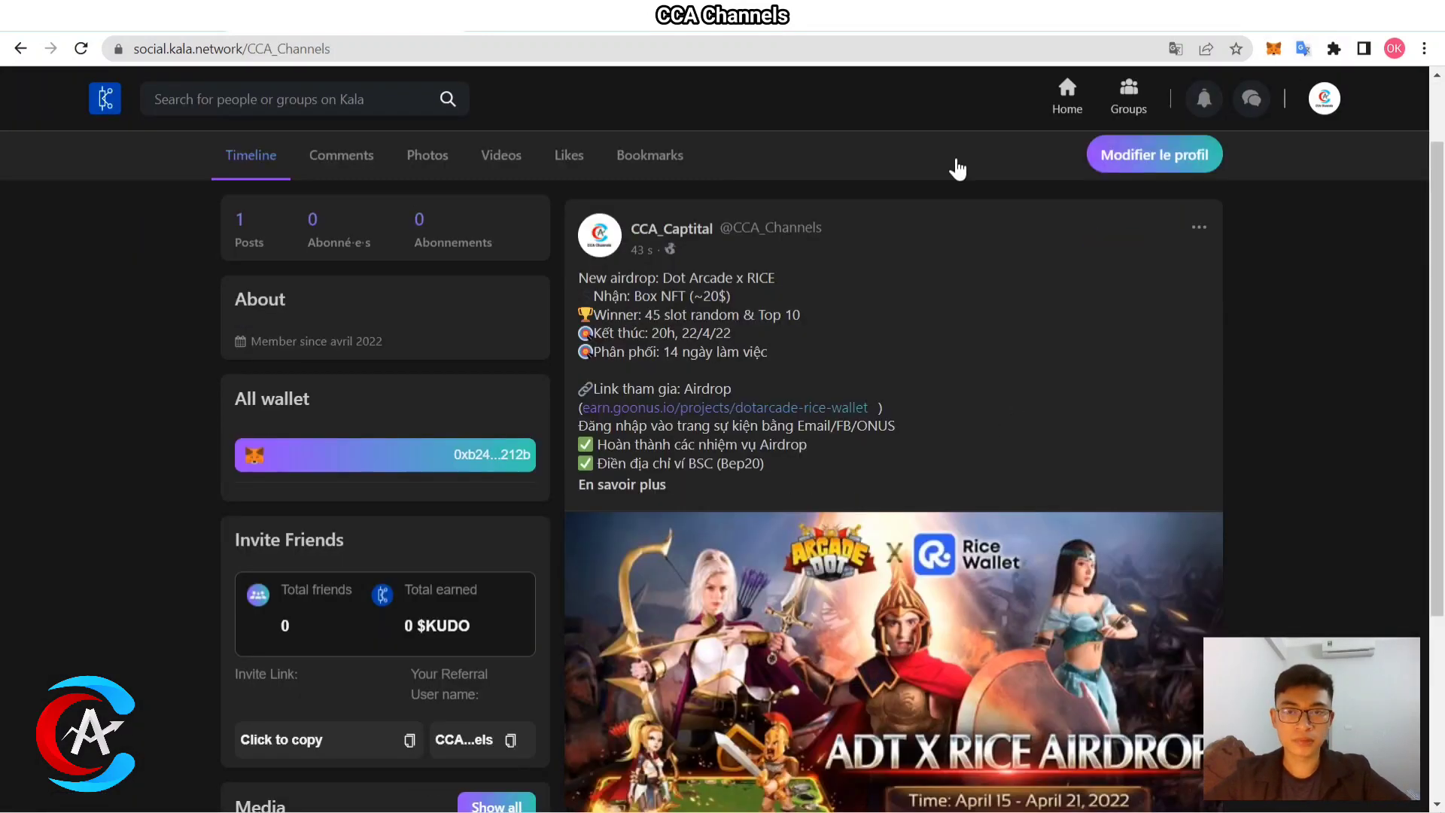
{"action": "scroll", "coordinate": [452, 526], "scroll_direction": "up", "scroll_amount": 2}
{"action": "scroll", "coordinate": [434, 589], "scroll_direction": "down", "scroll_amount": 2}
{"action": "scroll", "coordinate": [414, 591], "scroll_direction": "down", "scroll_amount": 1}
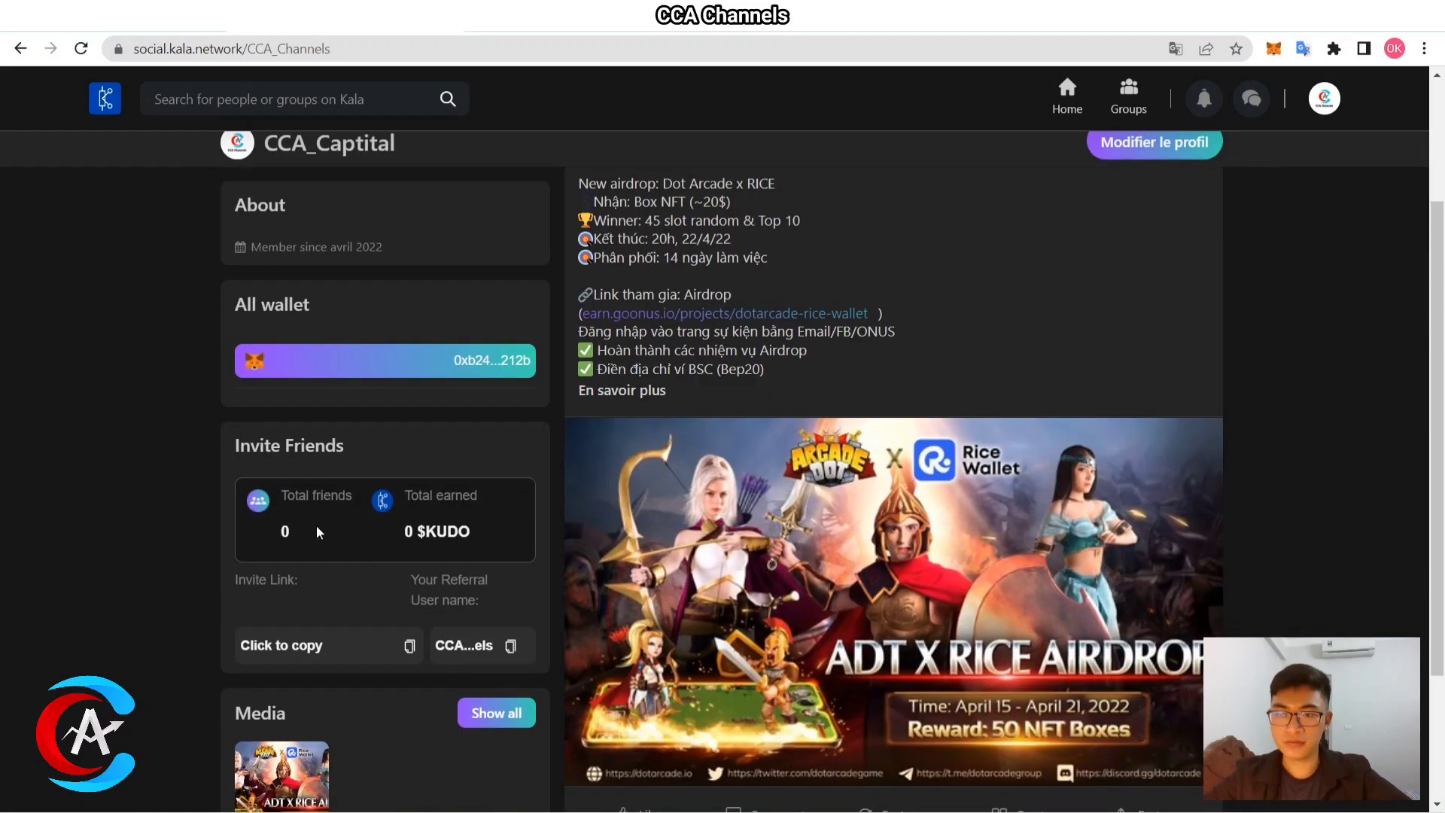
Copy the invite link and the referral user name from the Invite Friends section
{"action": "left_click_drag", "start_coordinate": [287, 488], "coordinate": [353, 497]}
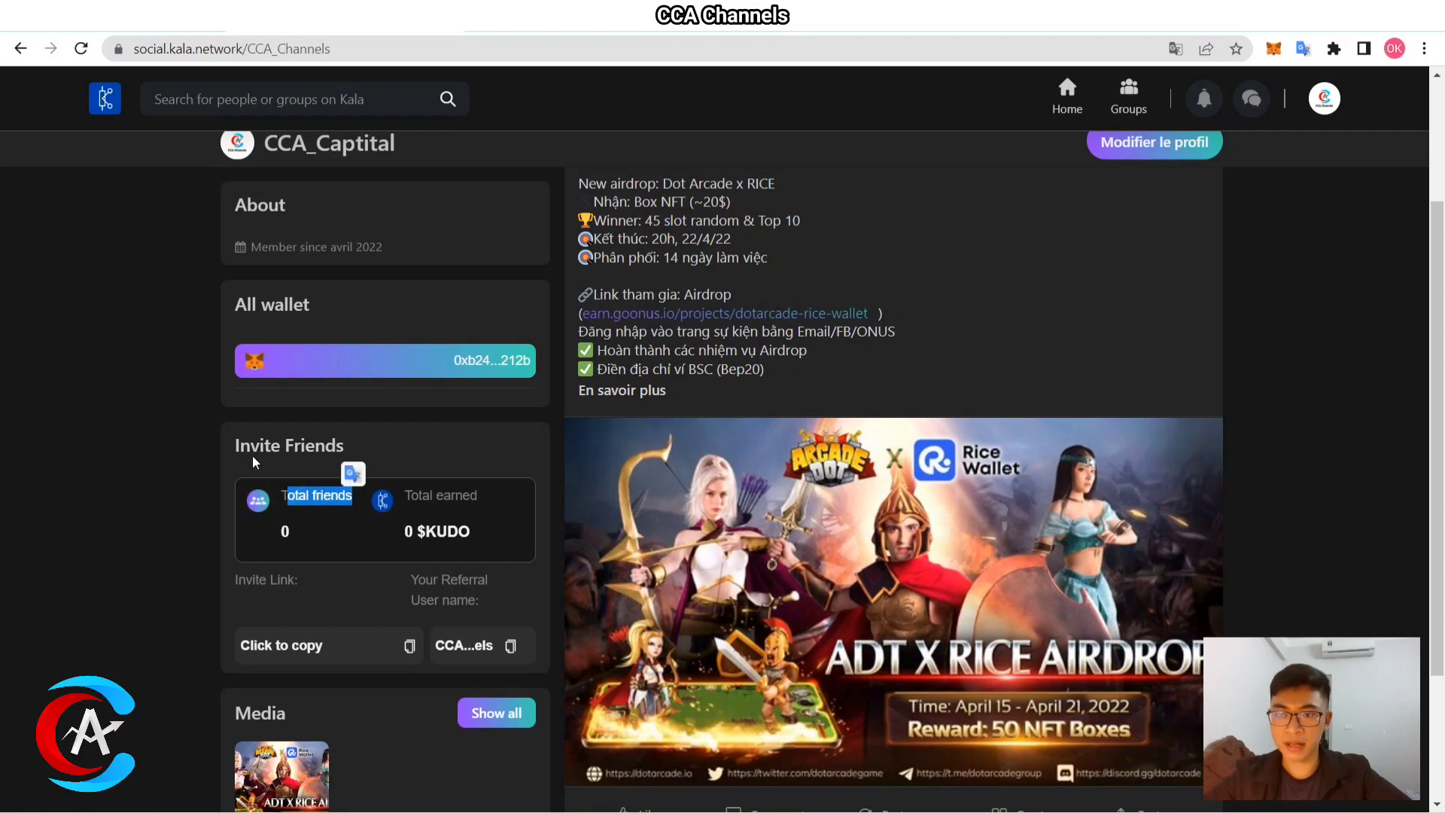
{"action": "left_click", "coordinate": [410, 645]}
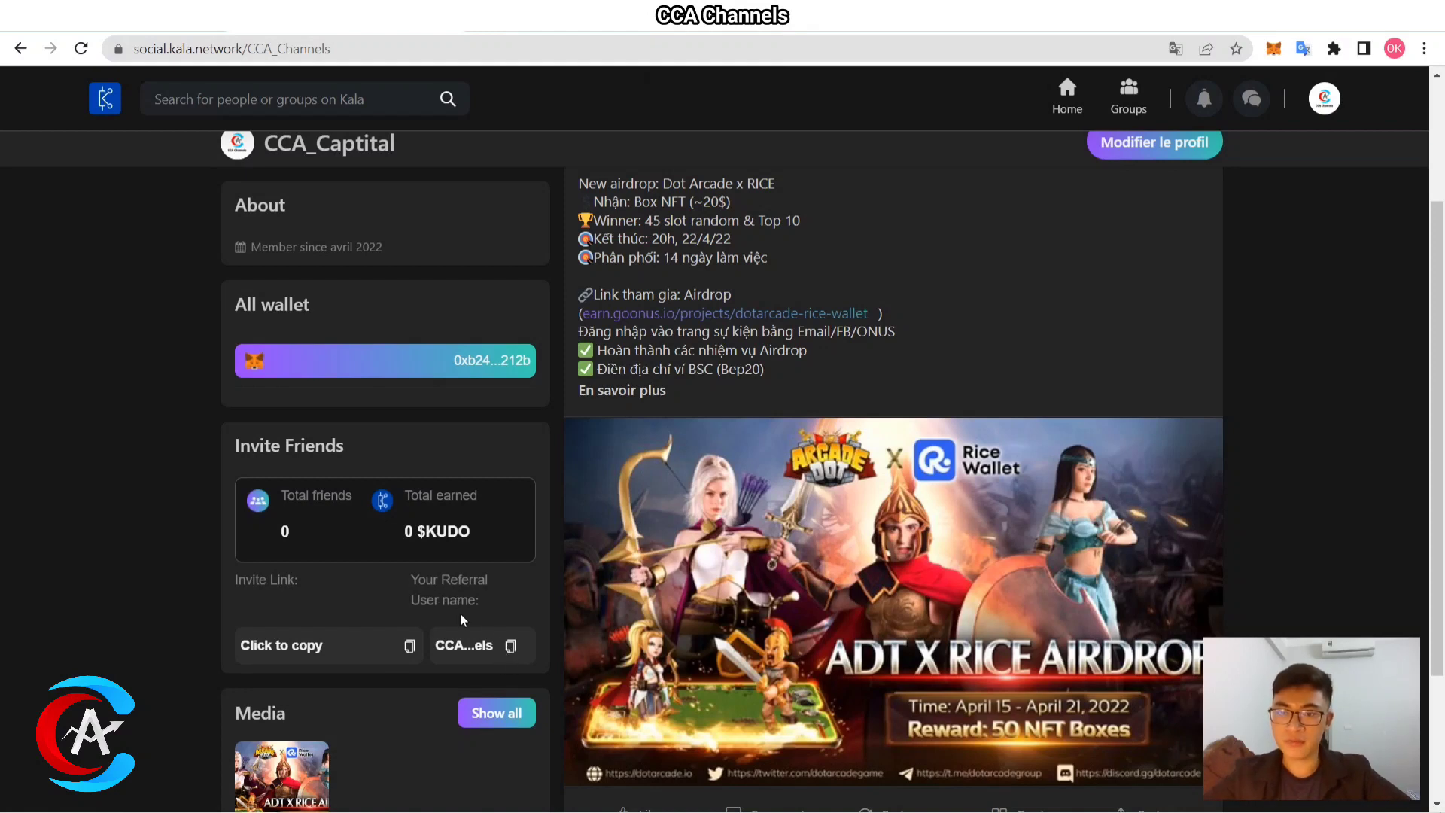
{"action": "left_click", "coordinate": [511, 647]}
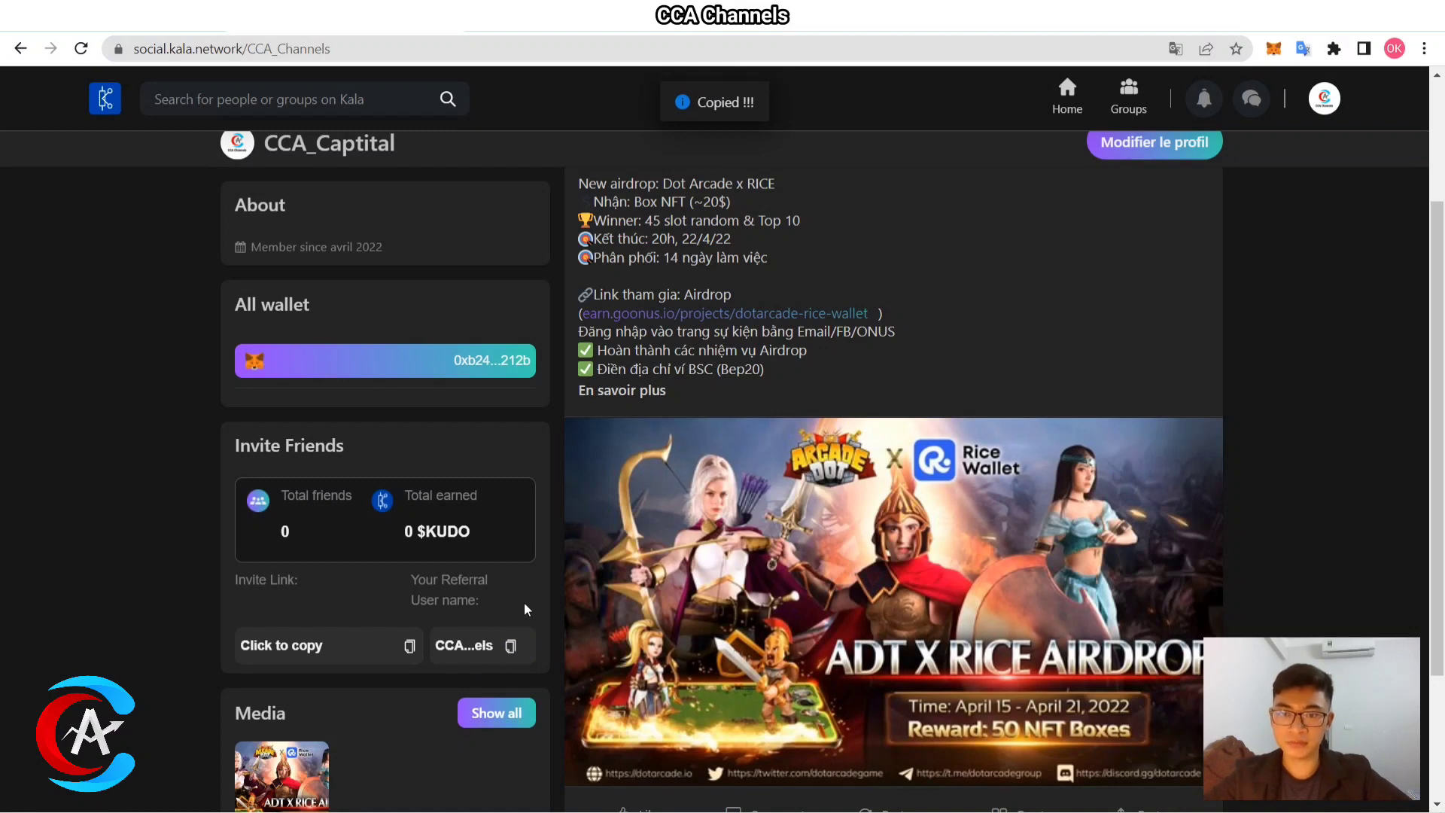
{"action": "left_click_drag", "start_coordinate": [413, 532], "coordinate": [489, 517]}
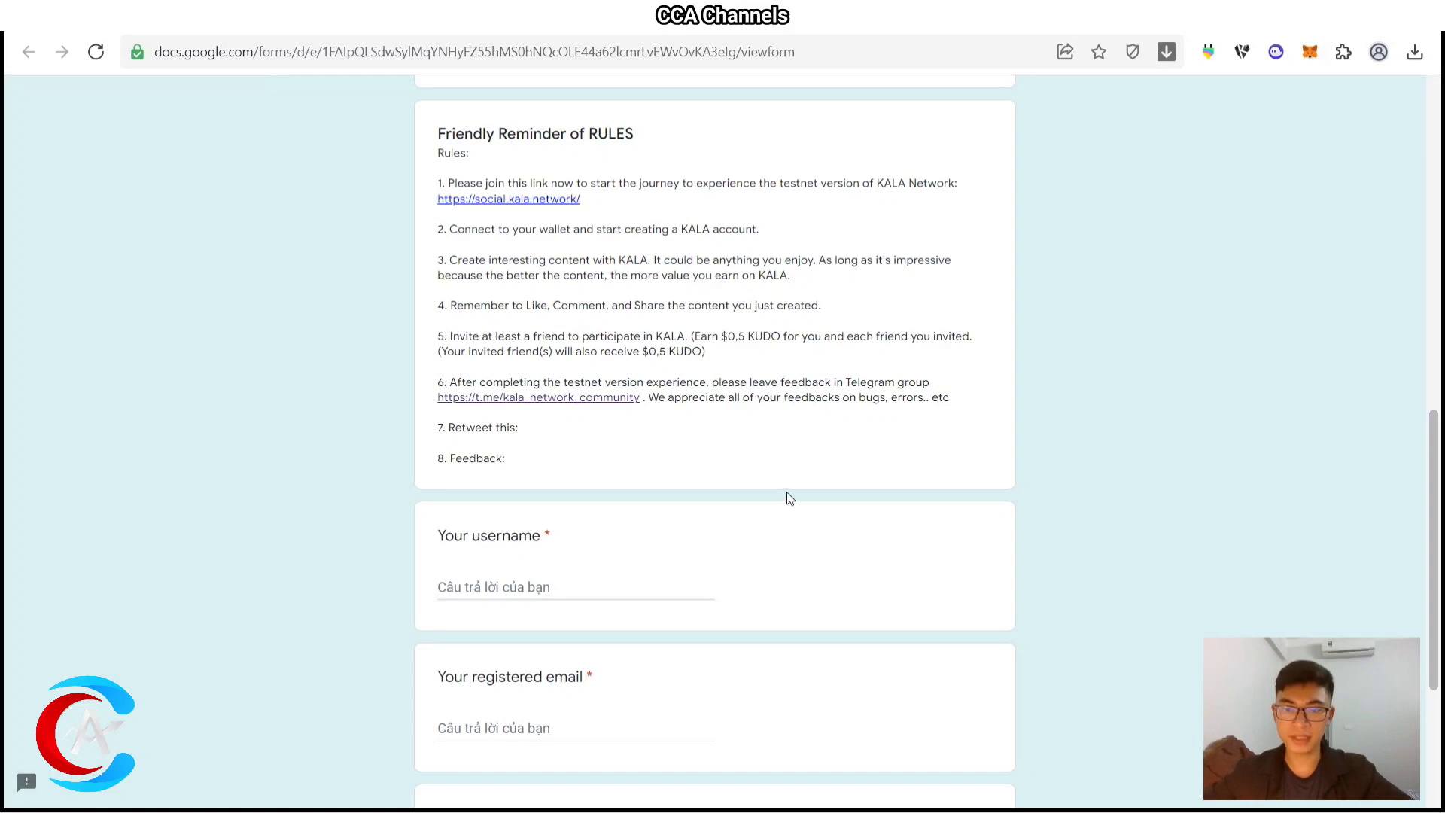
Read through the rewards, rules and required fields of the KALA Testnet Feedback Form
{"action": "scroll", "coordinate": [787, 493], "scroll_direction": "down", "scroll_amount": 3}
{"action": "scroll", "coordinate": [620, 413], "scroll_direction": "up", "scroll_amount": 8}
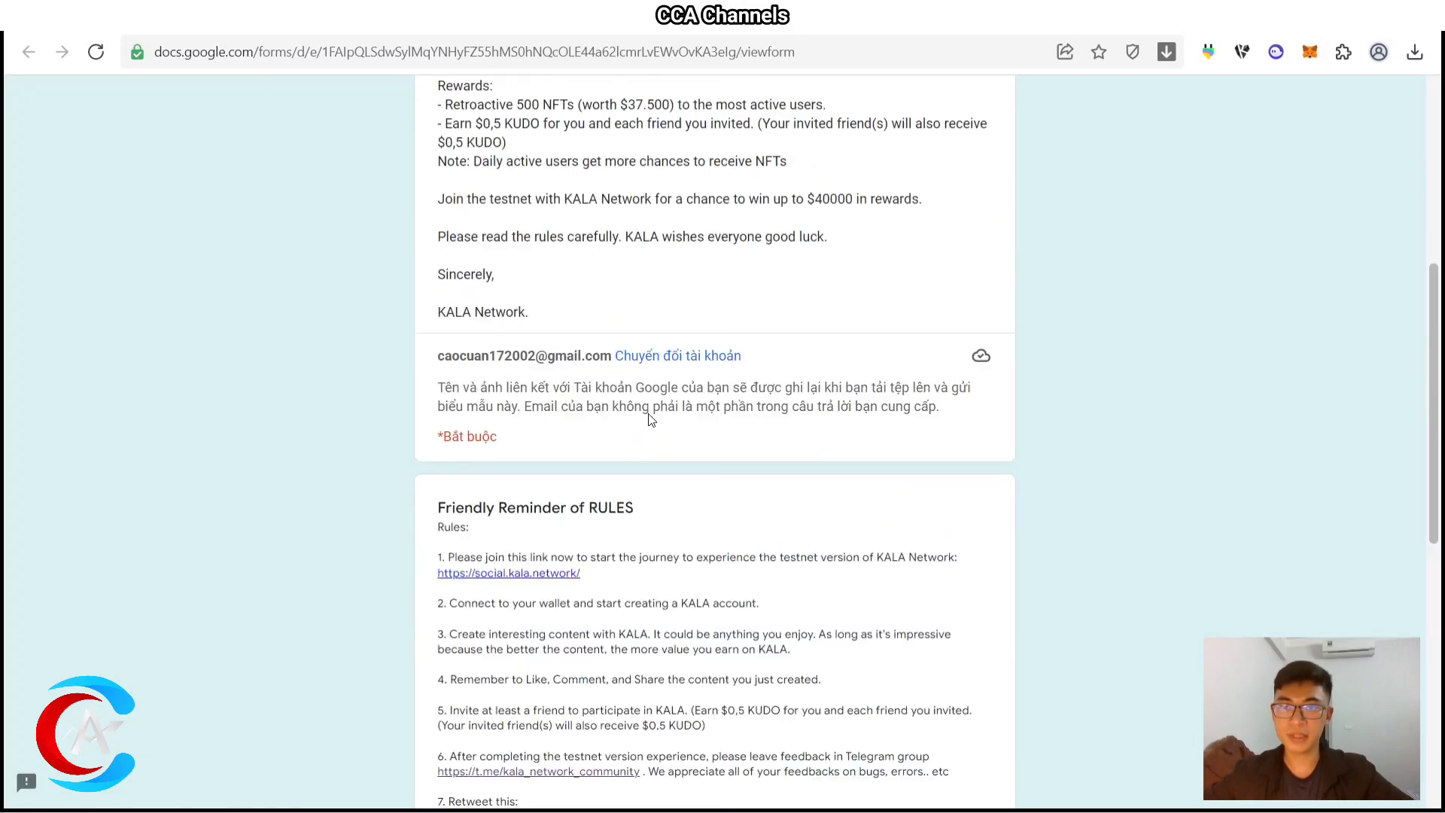
{"action": "scroll", "coordinate": [651, 419], "scroll_direction": "up", "scroll_amount": 5}
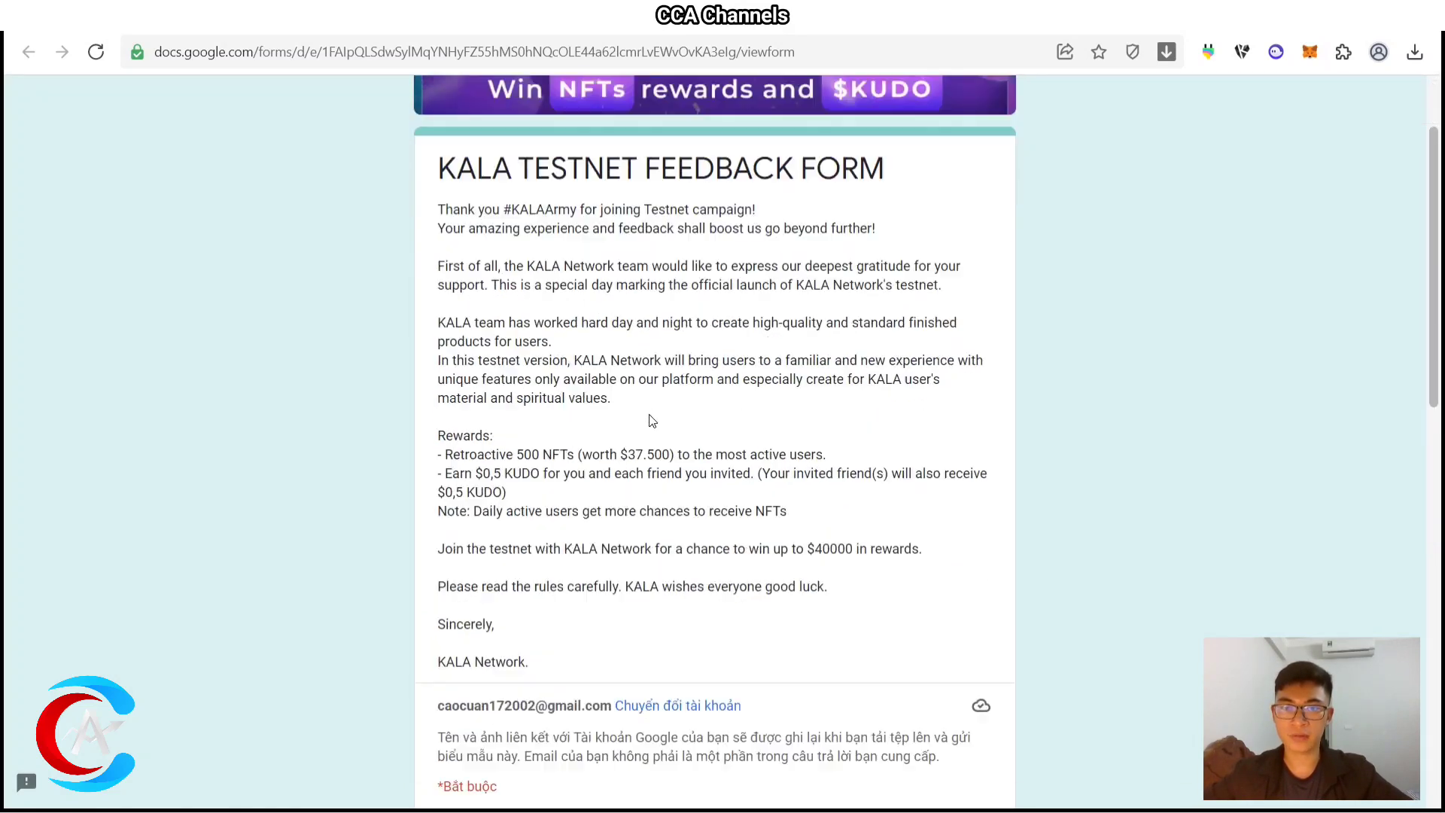
{"action": "scroll", "coordinate": [652, 420], "scroll_direction": "down", "scroll_amount": 15}
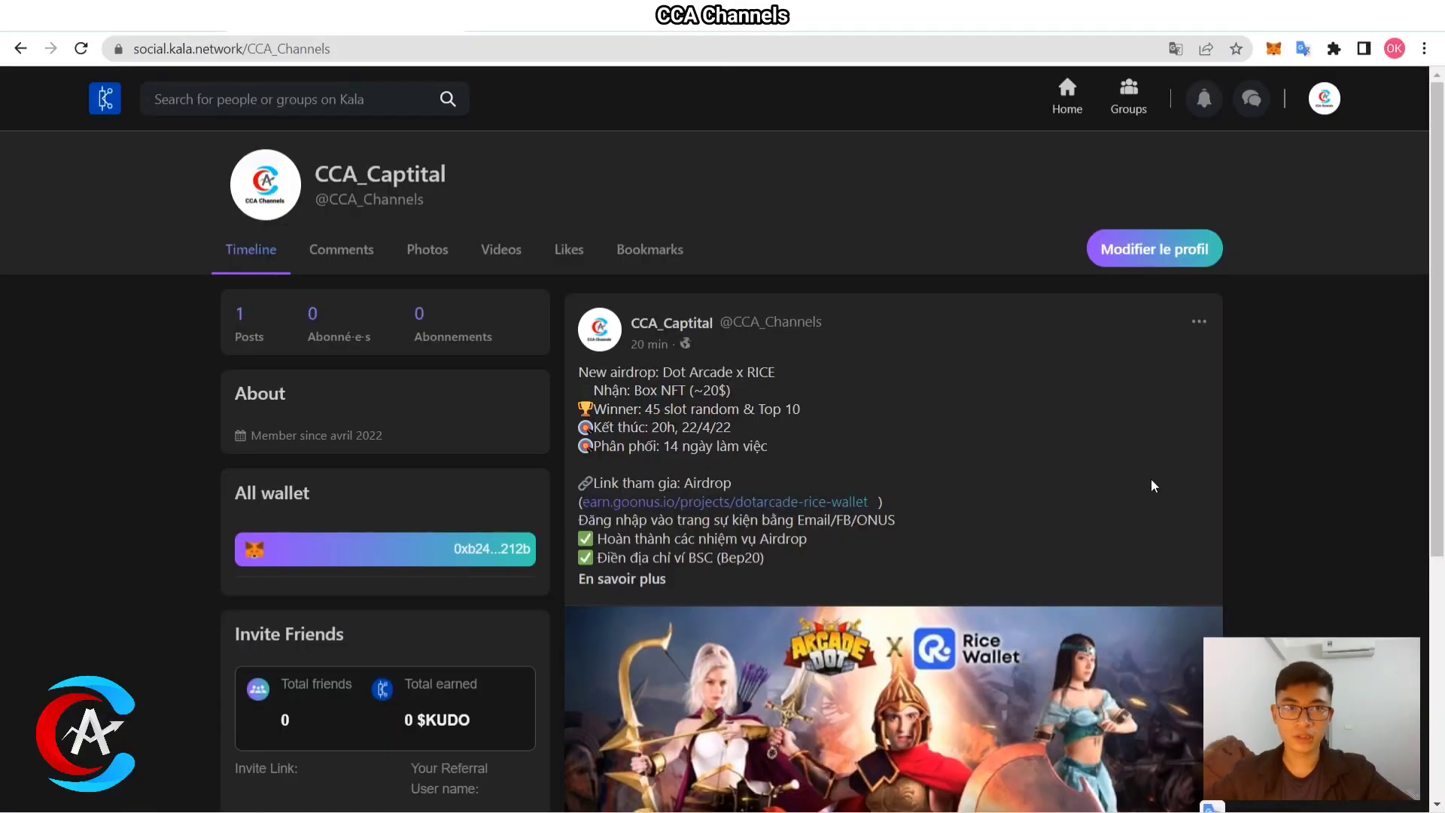
Open the account's profile on Kala and copy the handle shown below the profile name
{"action": "left_click", "coordinate": [1334, 98]}
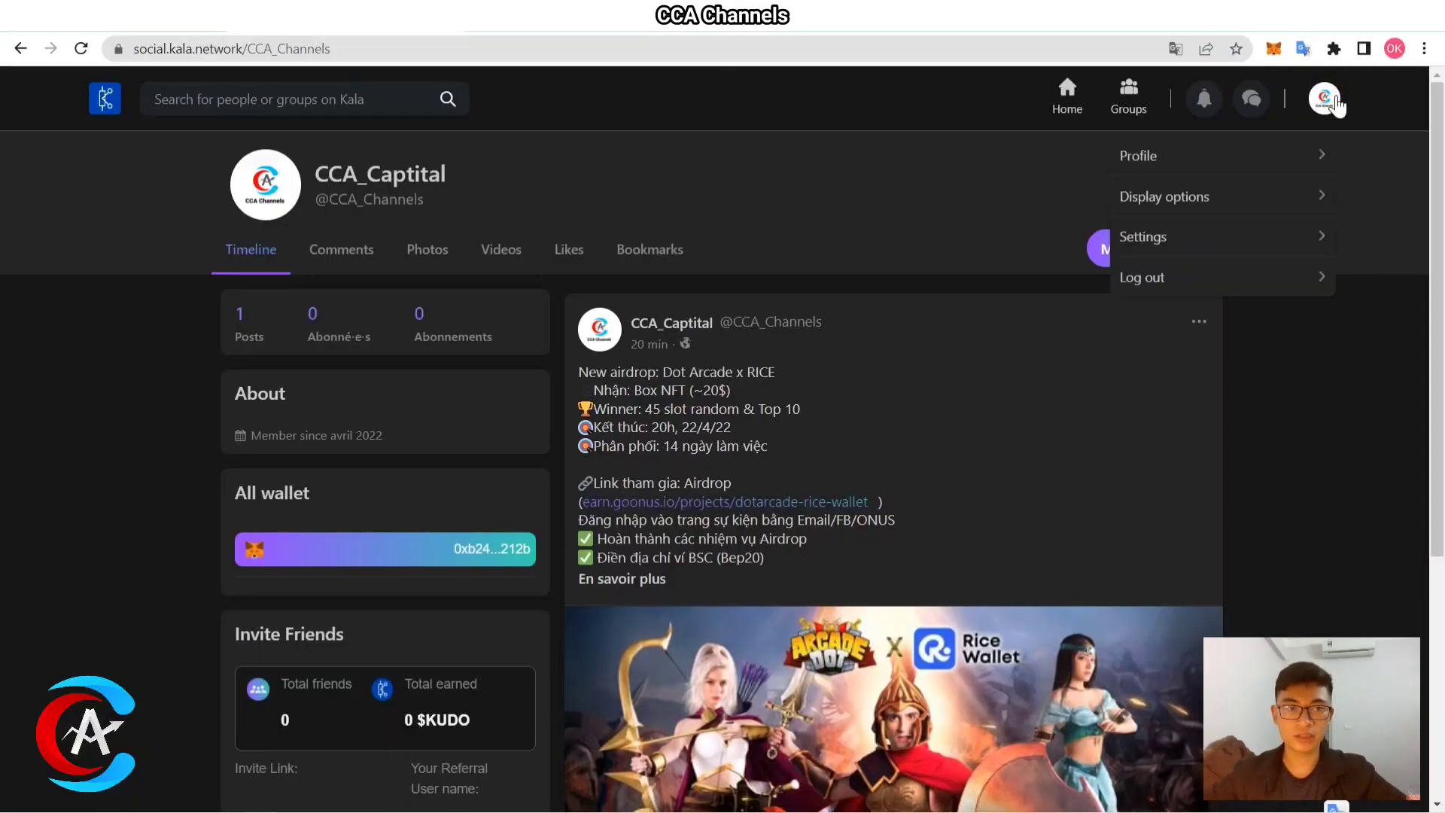
{"action": "left_click", "coordinate": [1178, 161]}
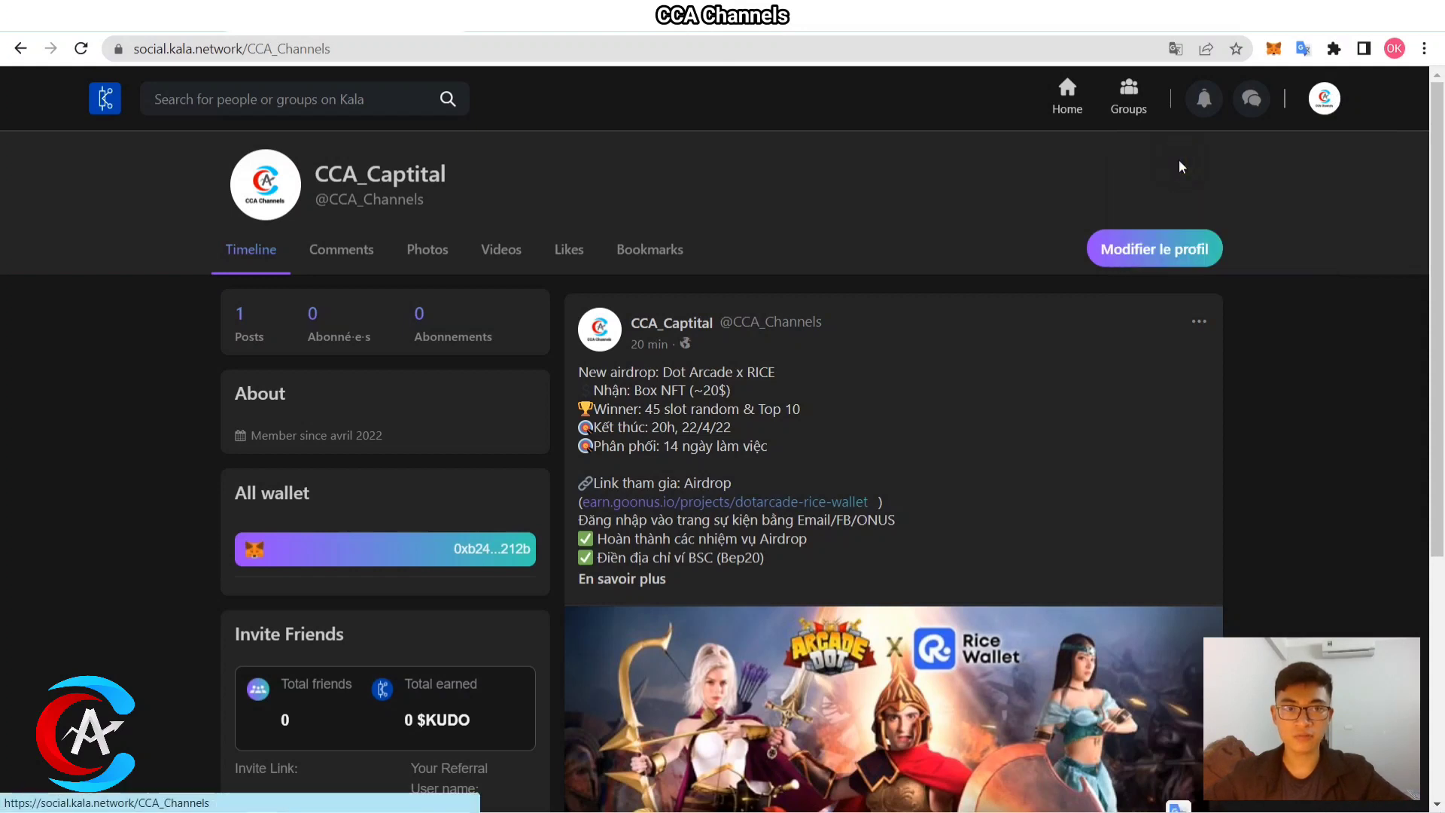
{"action": "left_click_drag", "start_coordinate": [322, 202], "coordinate": [416, 200]}
{"action": "right_click", "coordinate": [401, 205]}
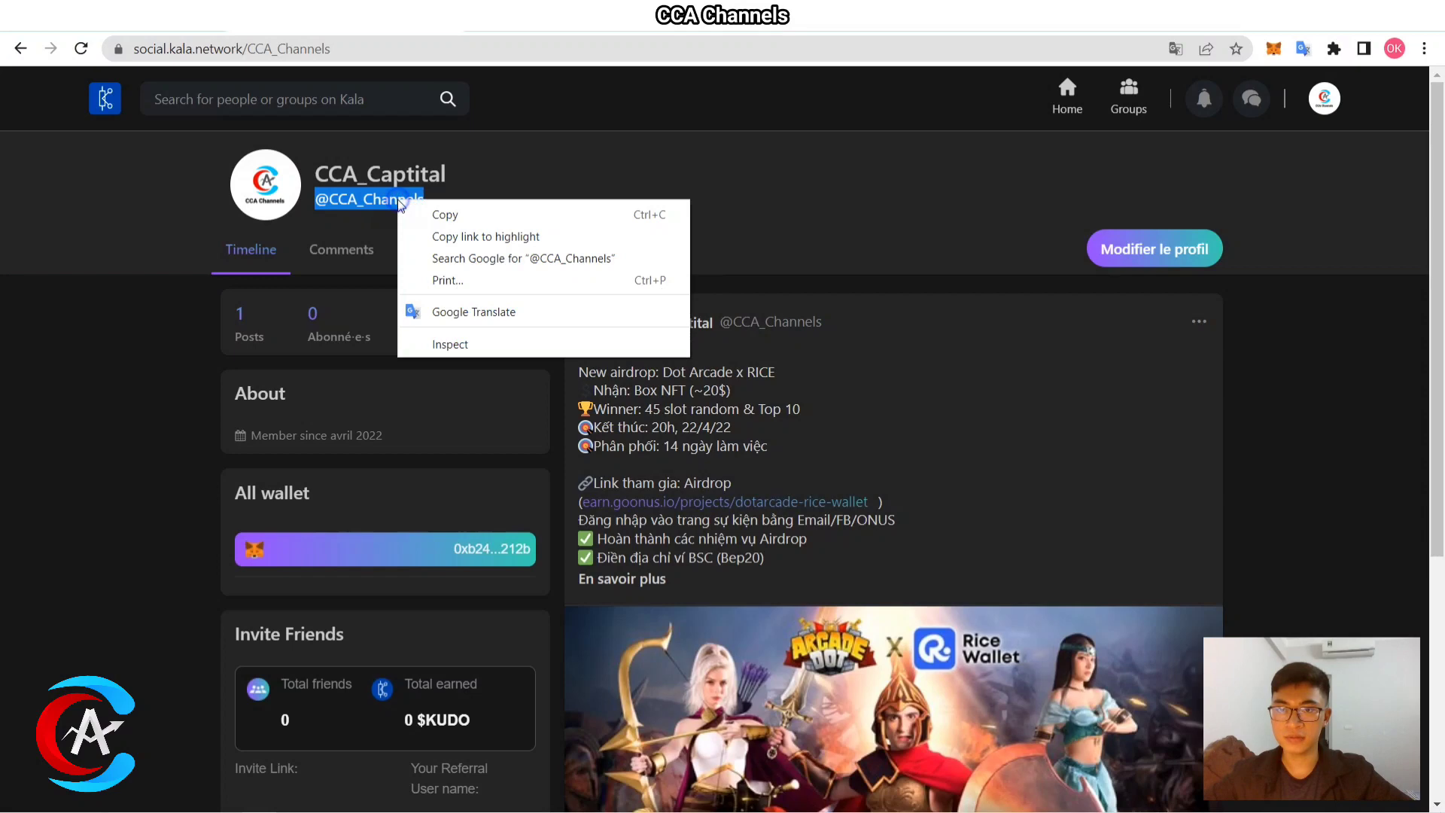
{"action": "left_click", "coordinate": [452, 214]}
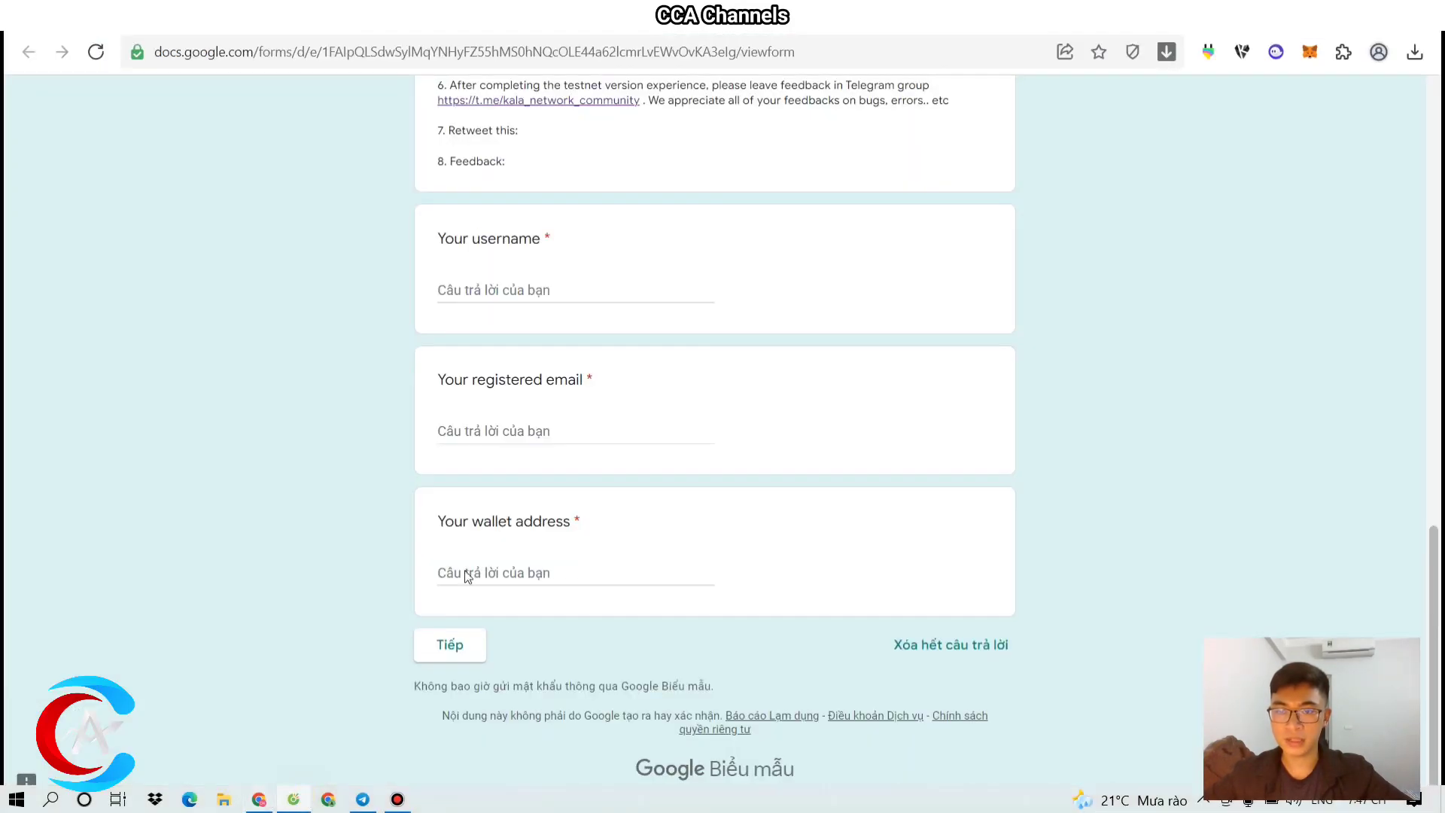
Switch to the feedback form and paste the copied profile handle as the username answer
{"action": "left_click", "coordinate": [328, 800]}
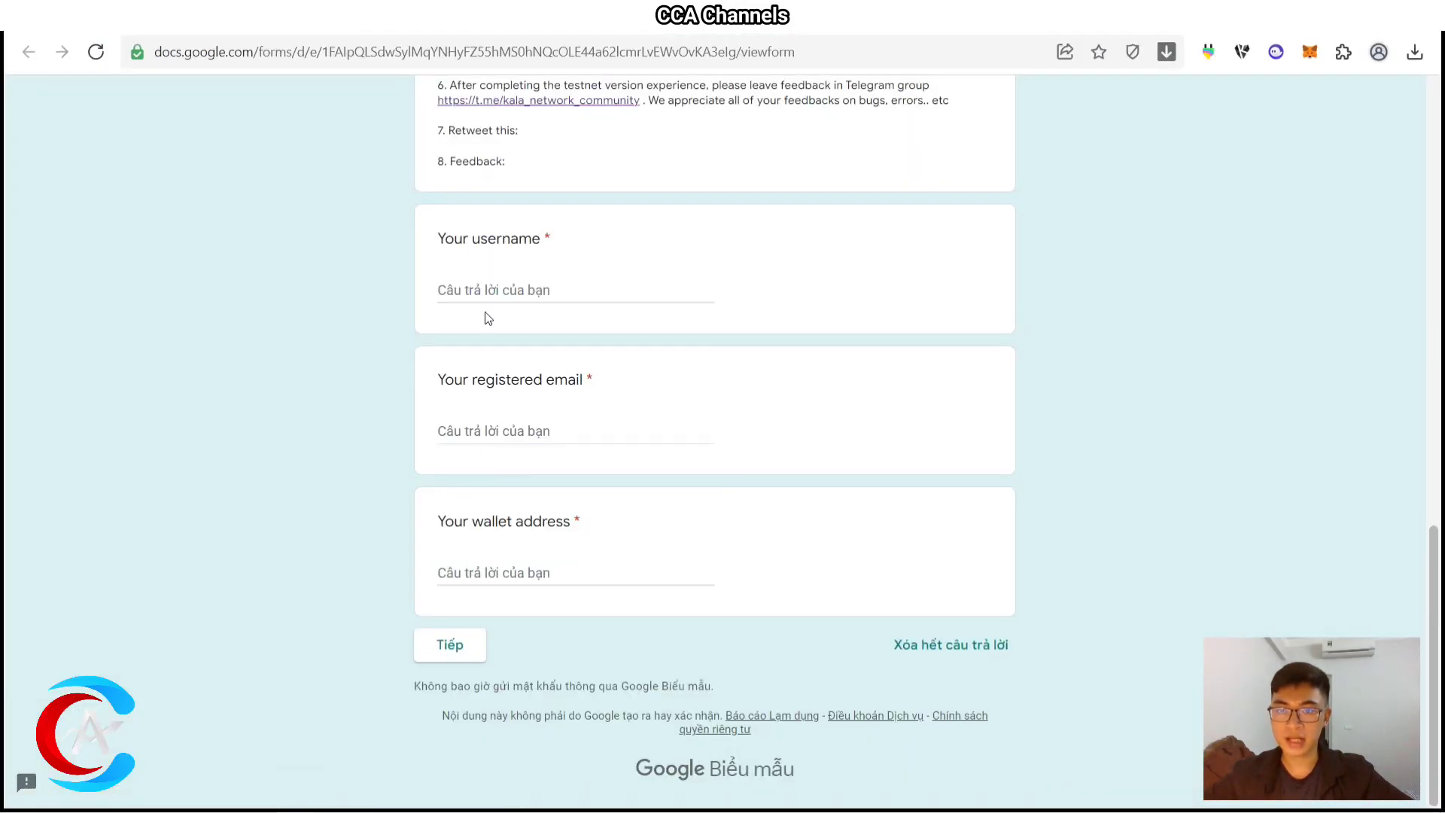
{"action": "right_click", "coordinate": [480, 284]}
{"action": "left_click", "coordinate": [519, 394]}
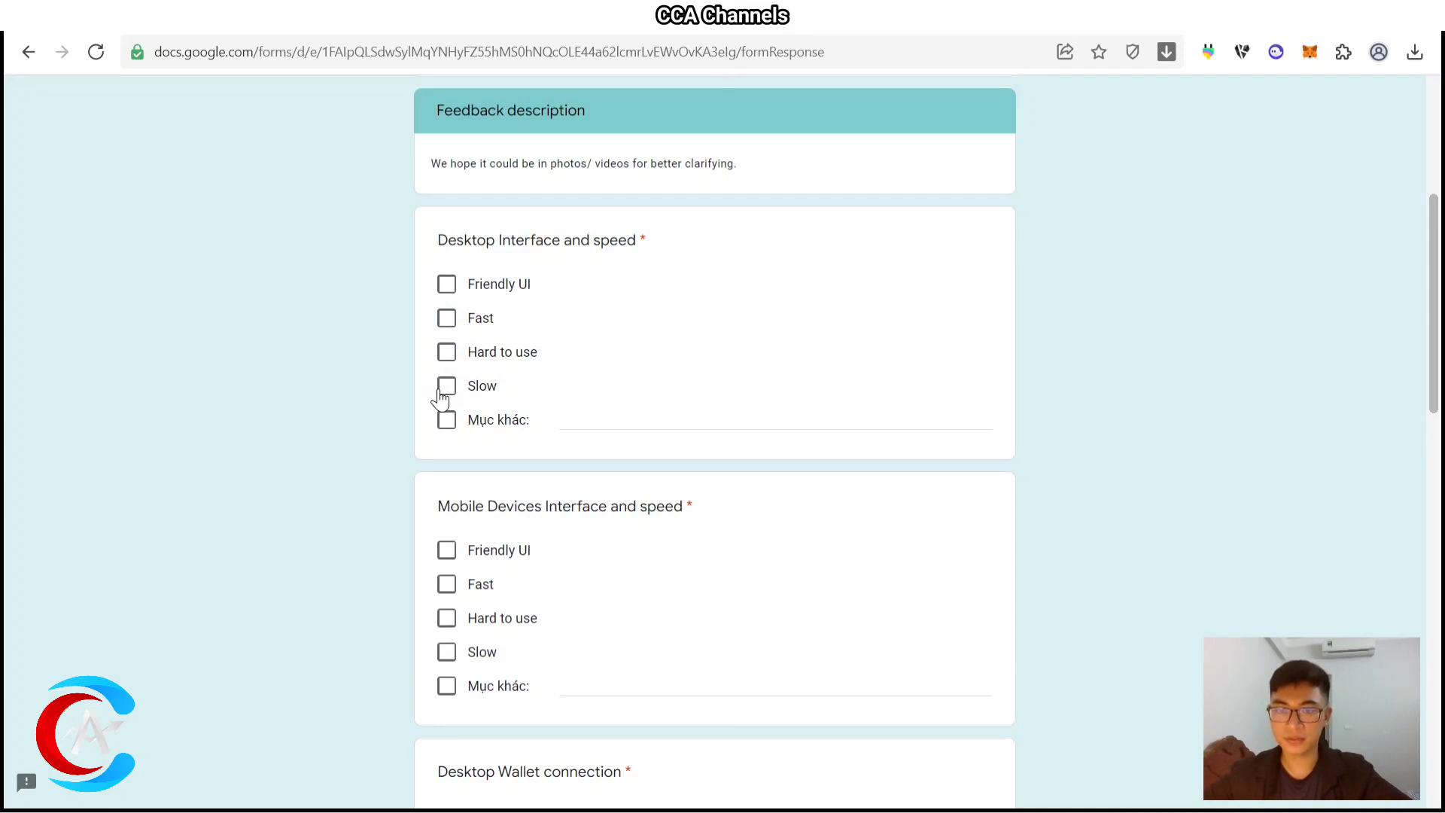
Select Fast for both the Desktop and the Mobile Devices "Interface and speed" questions
{"action": "left_click", "coordinate": [451, 320]}
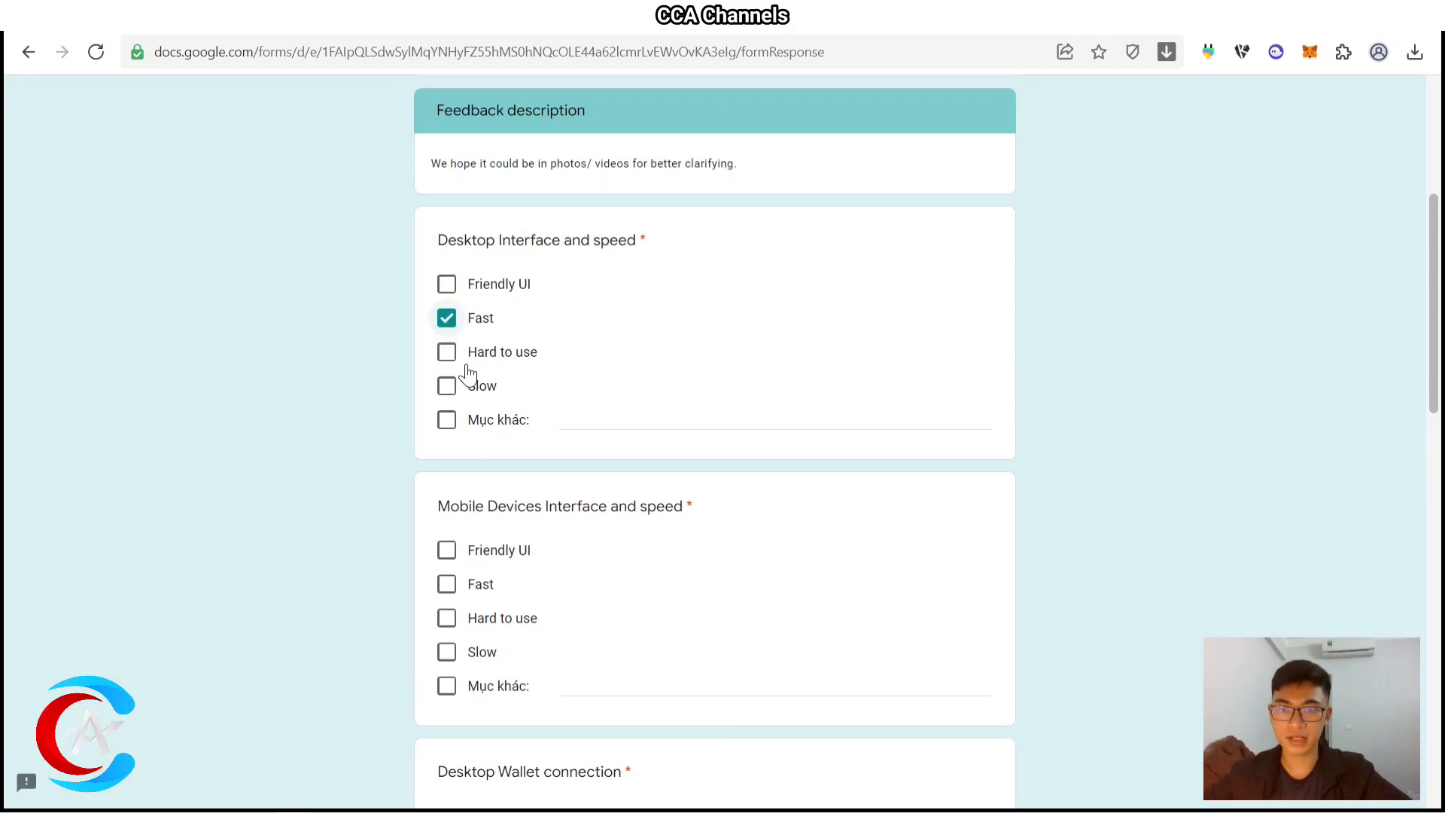
{"action": "scroll", "coordinate": [468, 371], "scroll_direction": "down", "scroll_amount": 3}
{"action": "double_click", "coordinate": [515, 318]}
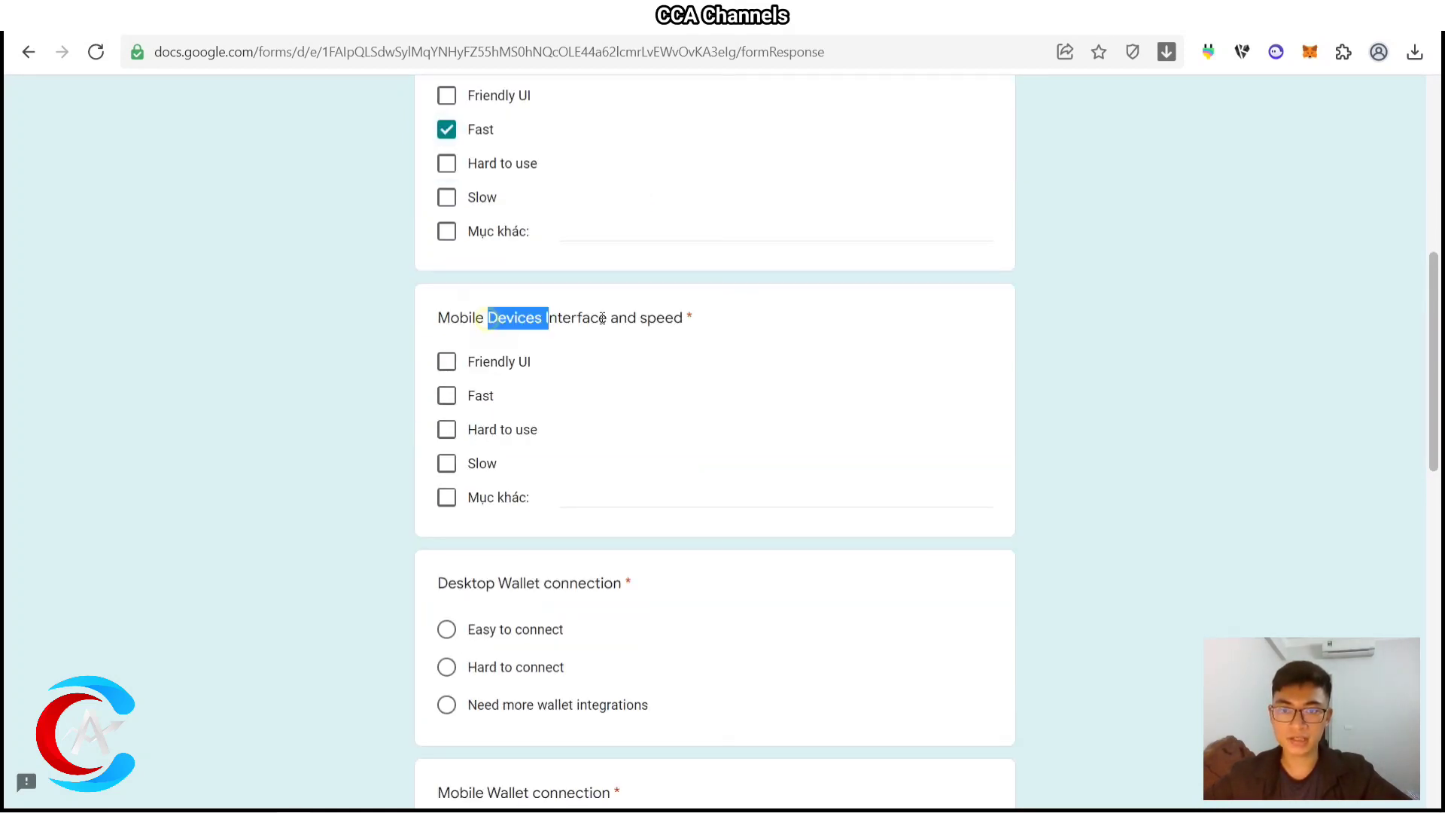
{"action": "left_click_drag", "start_coordinate": [602, 318], "coordinate": [682, 318]}
{"action": "left_click", "coordinate": [447, 395]}
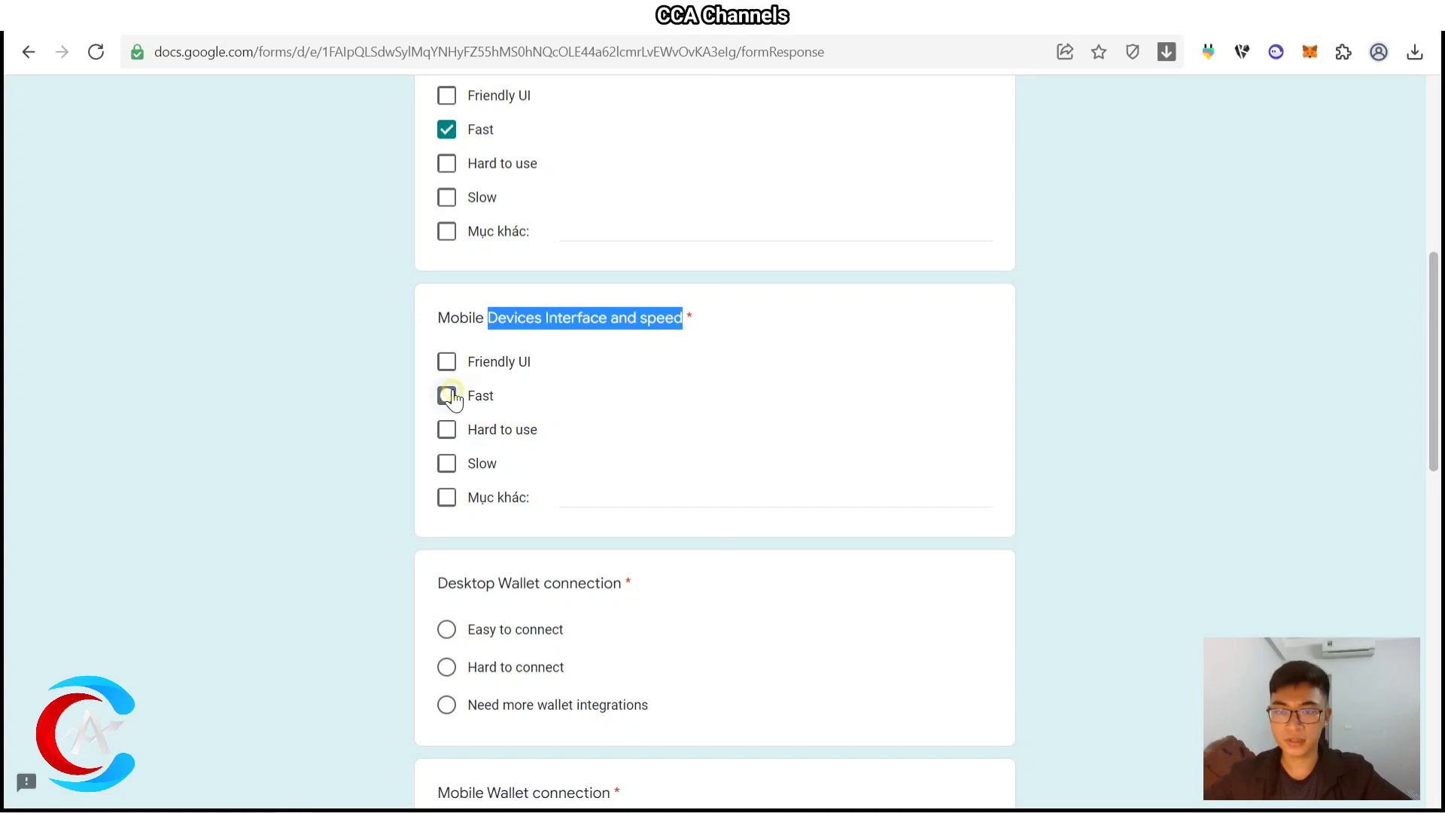
{"action": "left_click", "coordinate": [566, 314]}
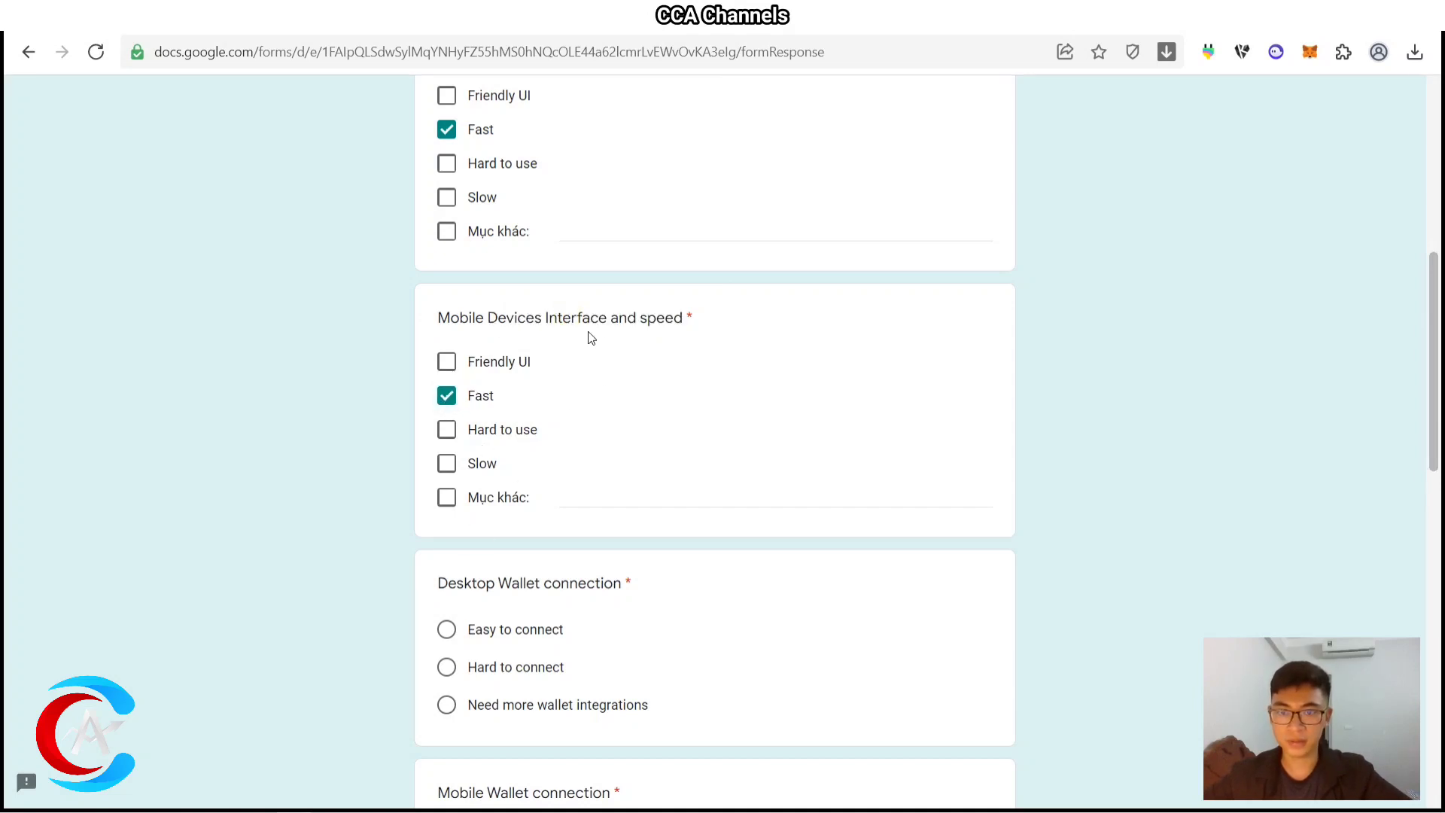
Choose "Easy to connect" for both the Desktop and the Mobile Wallet connection questions
{"action": "scroll", "coordinate": [557, 512], "scroll_direction": "down", "scroll_amount": 3}
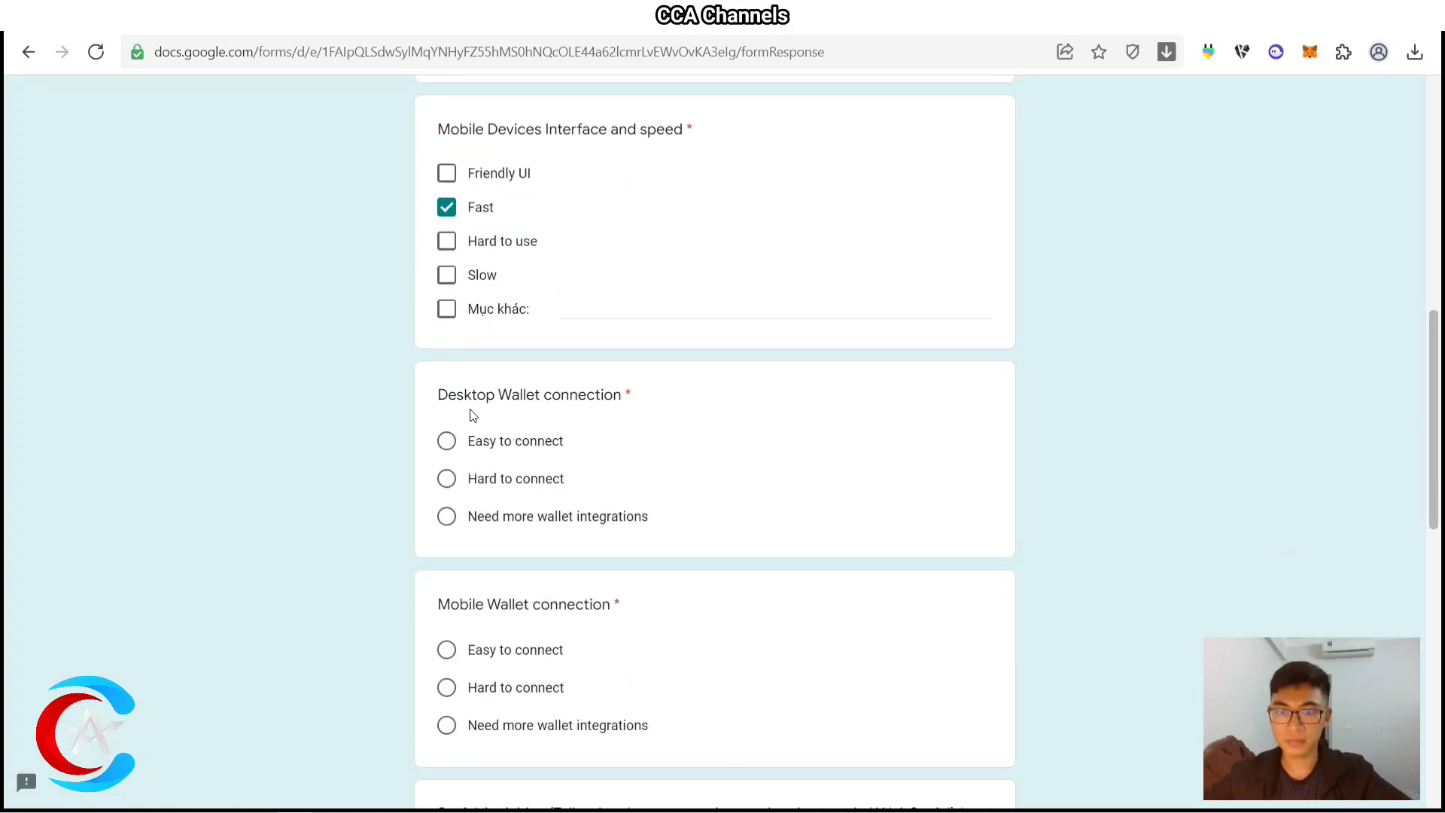
{"action": "scroll", "coordinate": [373, 221], "scroll_direction": "down", "scroll_amount": 4}
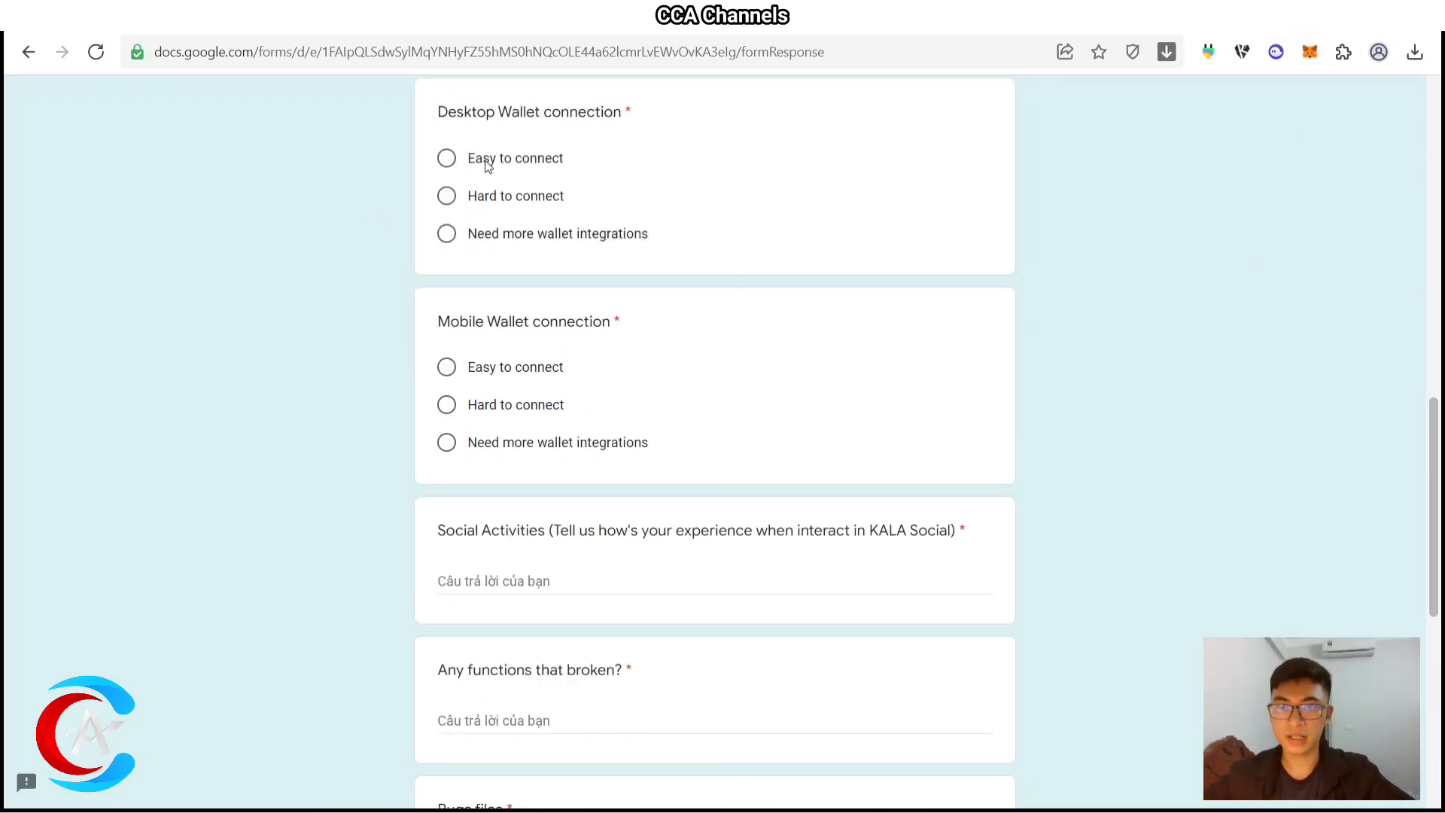
{"action": "left_click", "coordinate": [454, 161]}
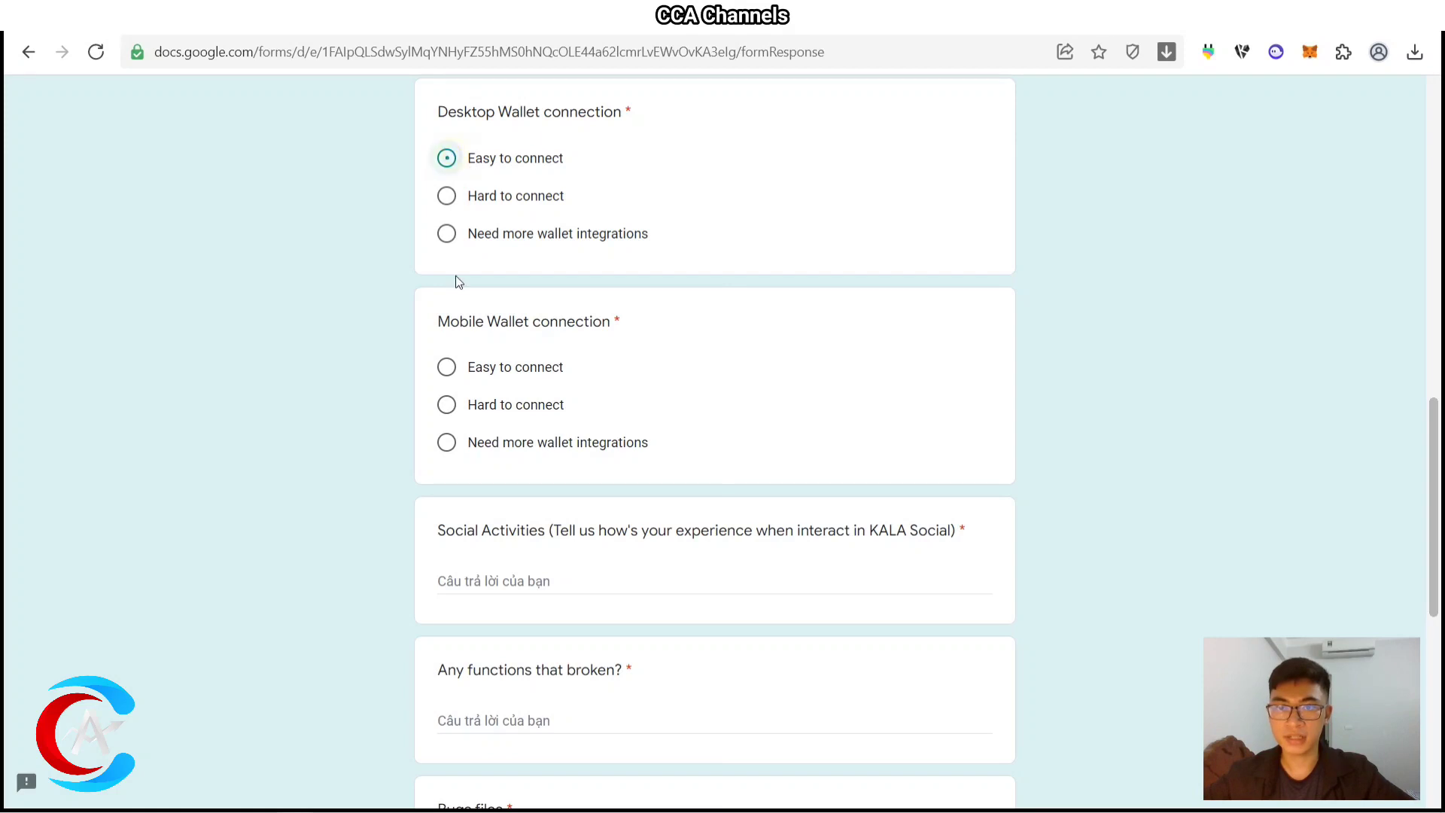
{"action": "left_click", "coordinate": [448, 371]}
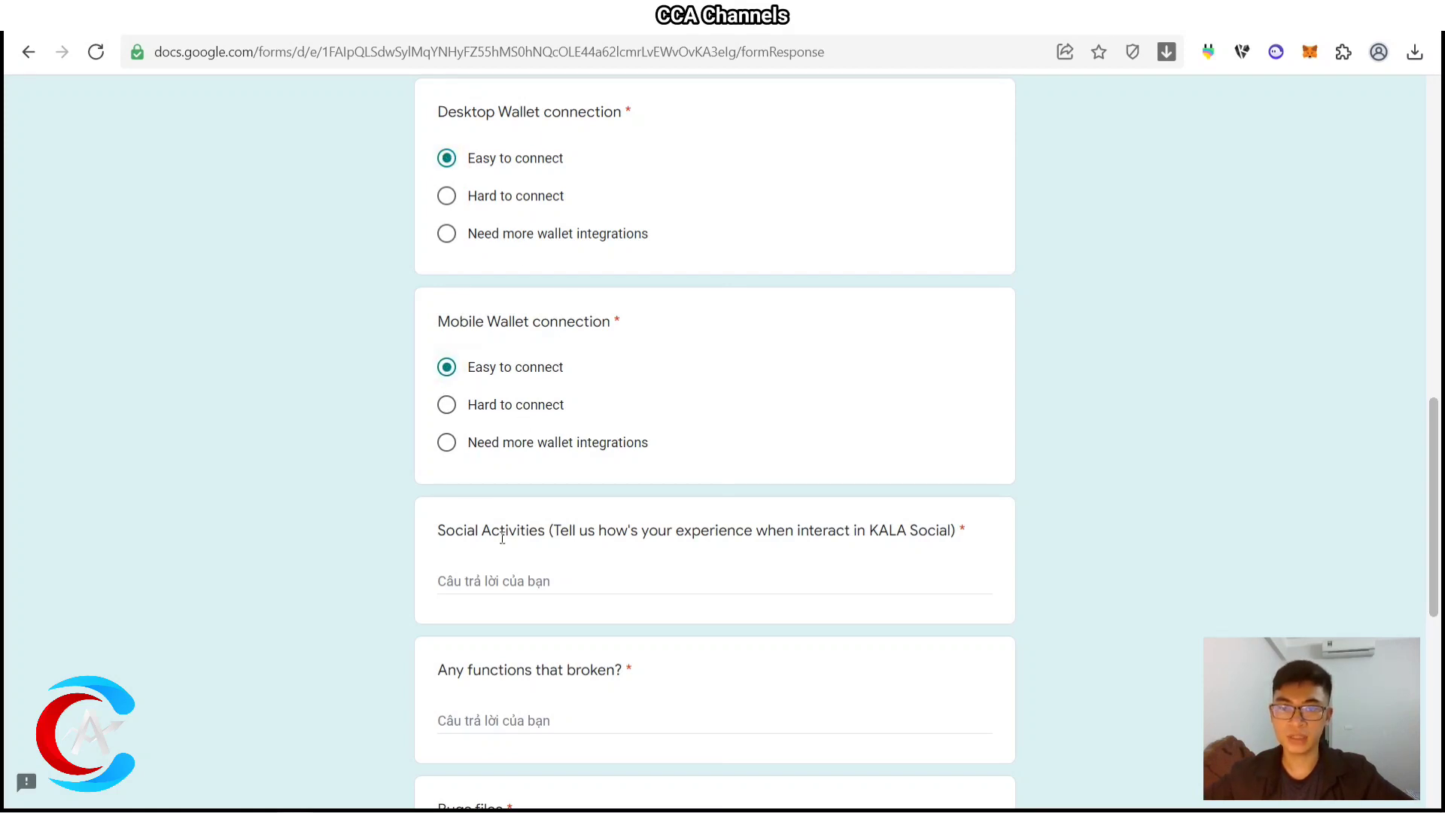
{"action": "scroll", "coordinate": [736, 449], "scroll_direction": "down", "scroll_amount": 3}
{"action": "scroll", "coordinate": [533, 336], "scroll_direction": "up", "scroll_amount": 3}
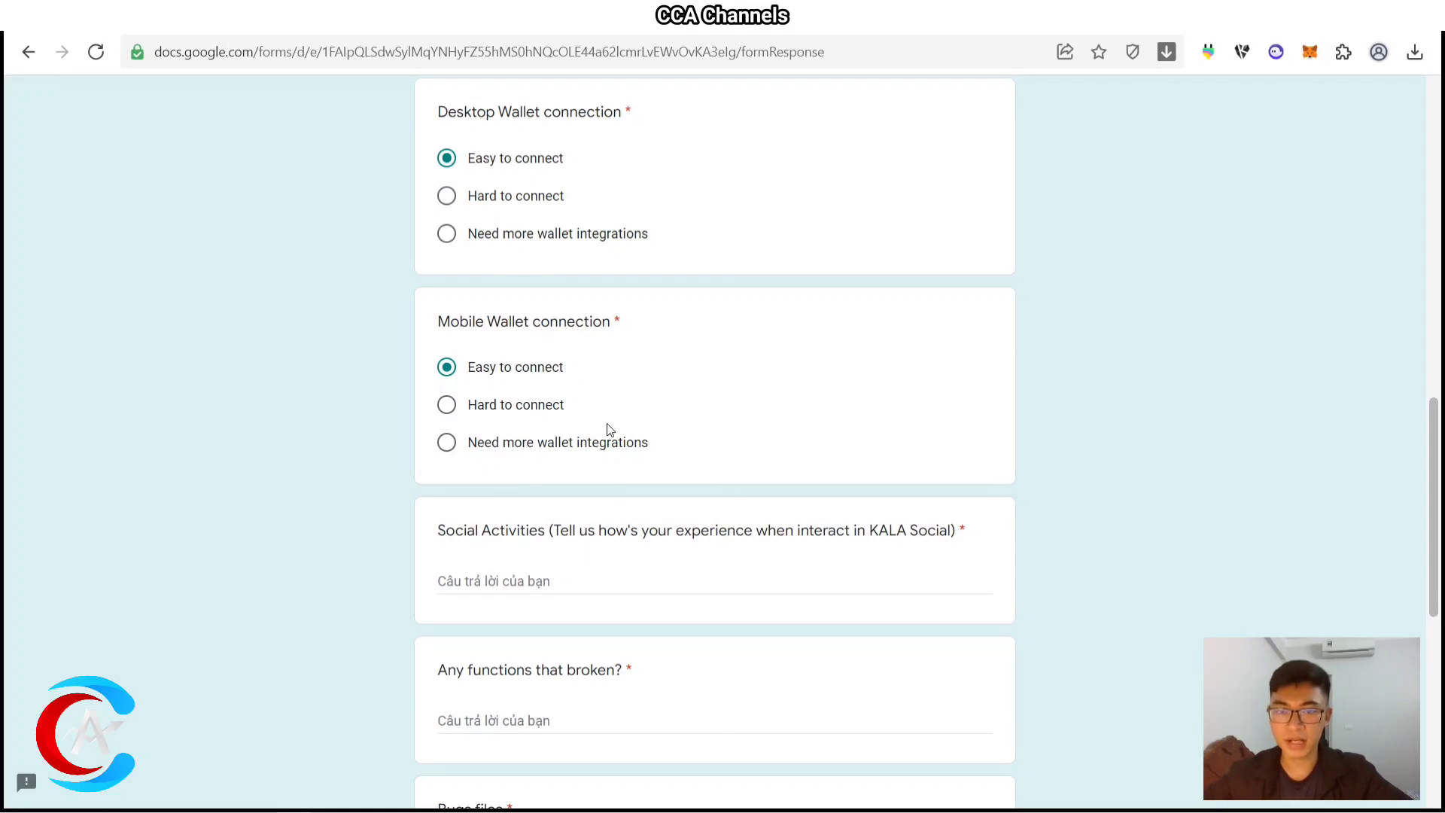
{"action": "scroll", "coordinate": [493, 443], "scroll_direction": "down", "scroll_amount": 3}
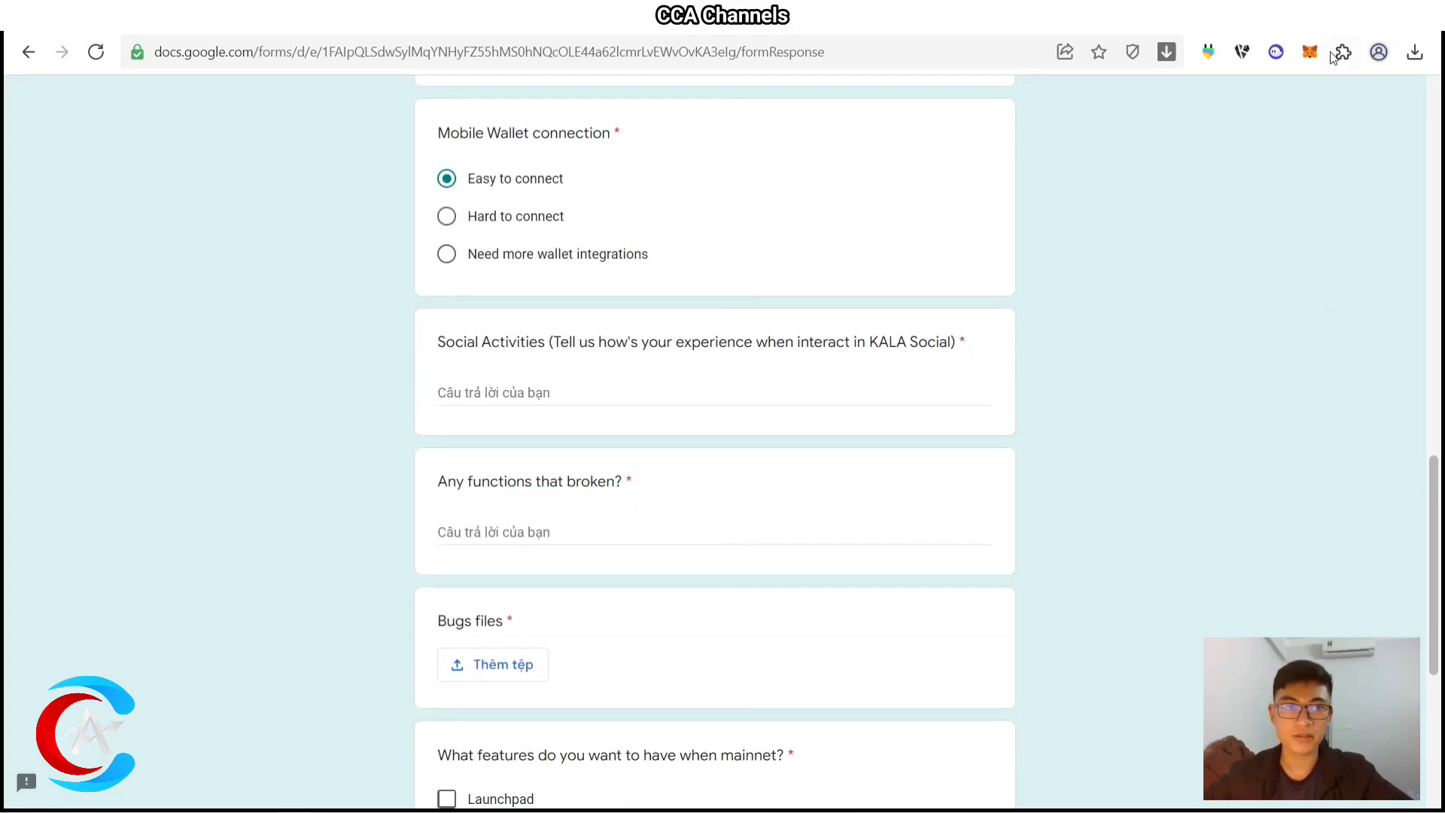
Answer "Good" to the Social Activities question and "No" to the question about broken functions
{"action": "left_click", "coordinate": [498, 388]}
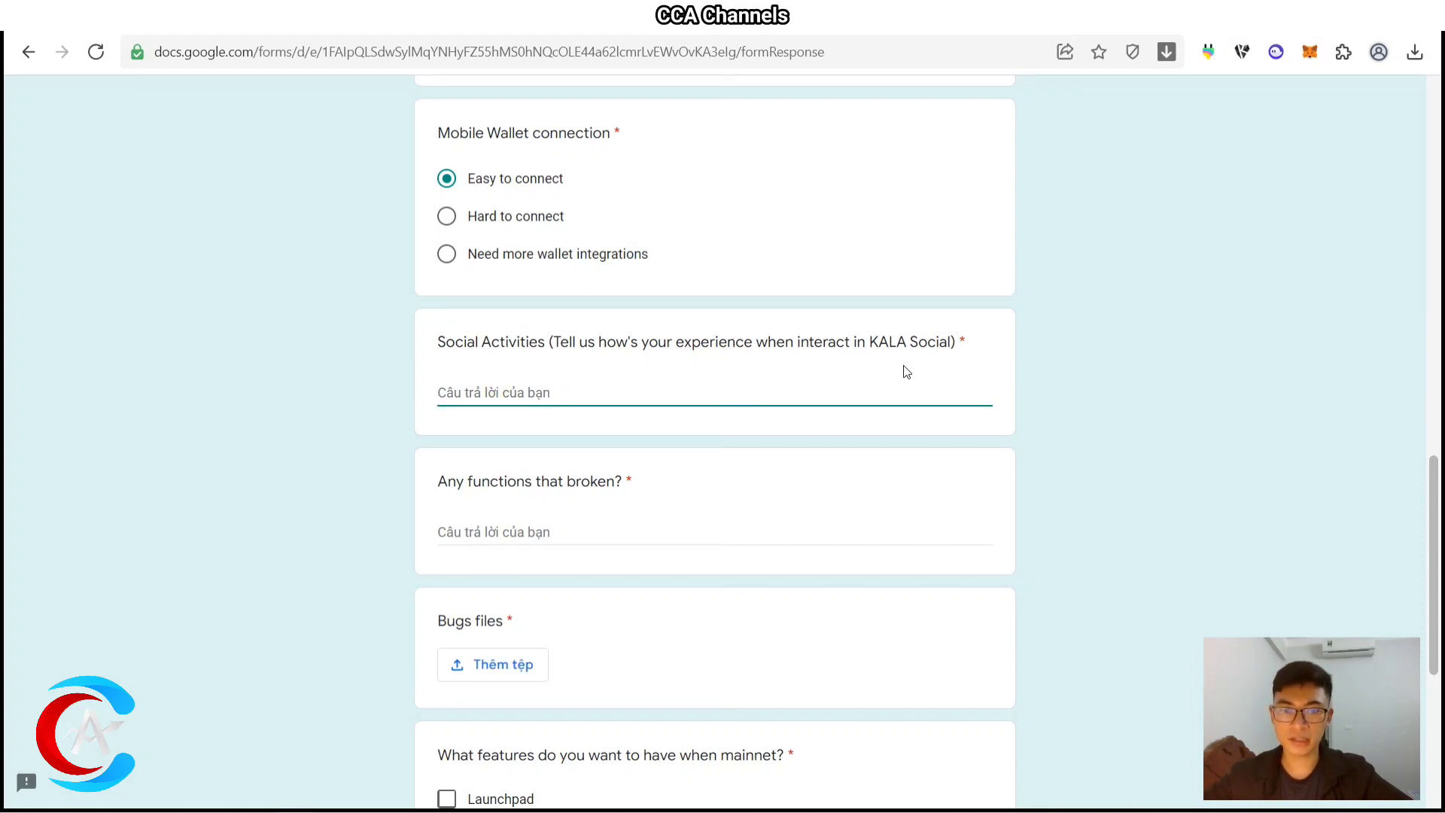
{"action": "left_click", "coordinate": [550, 390]}
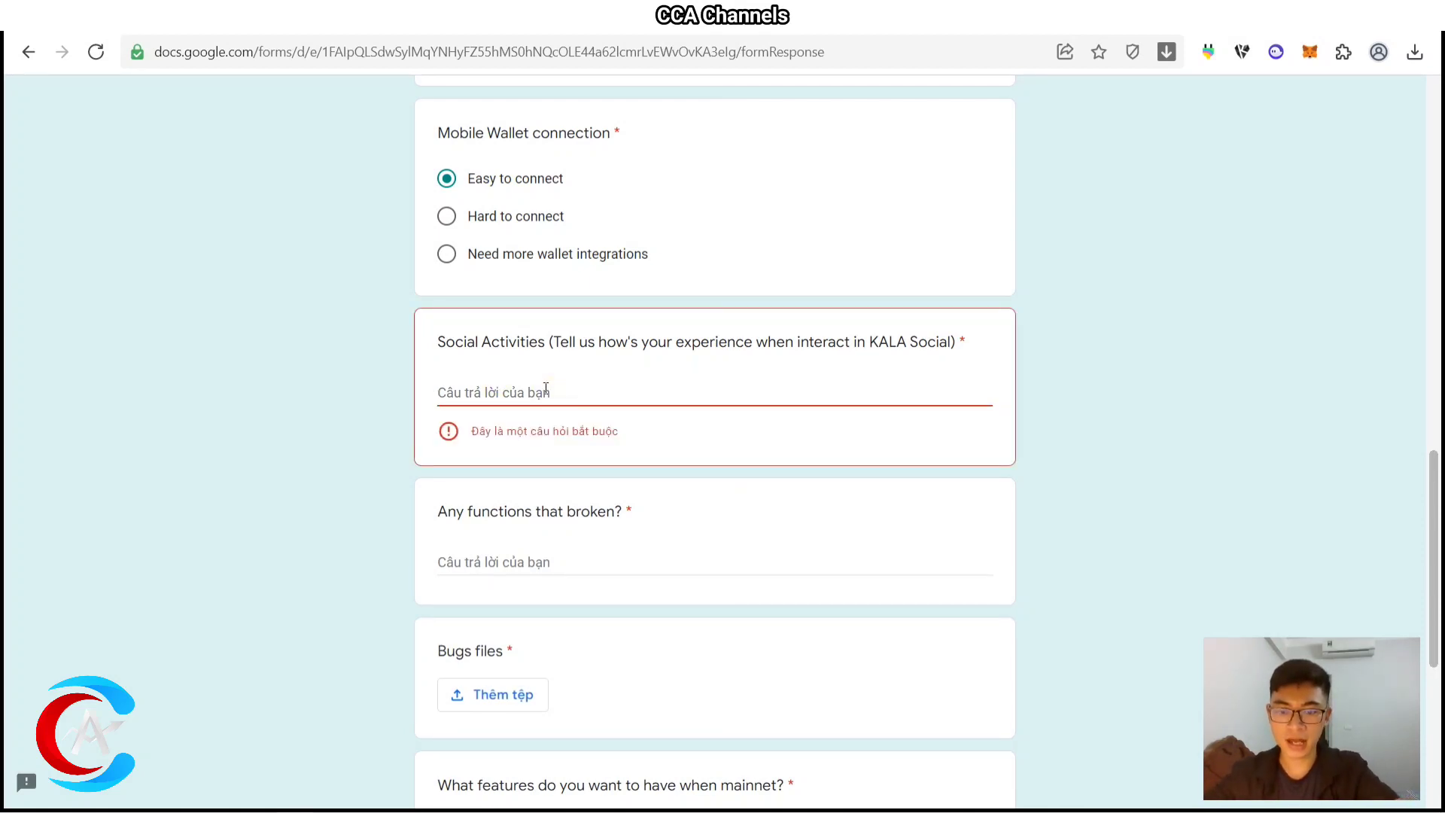
{"action": "type", "text": "Good"}
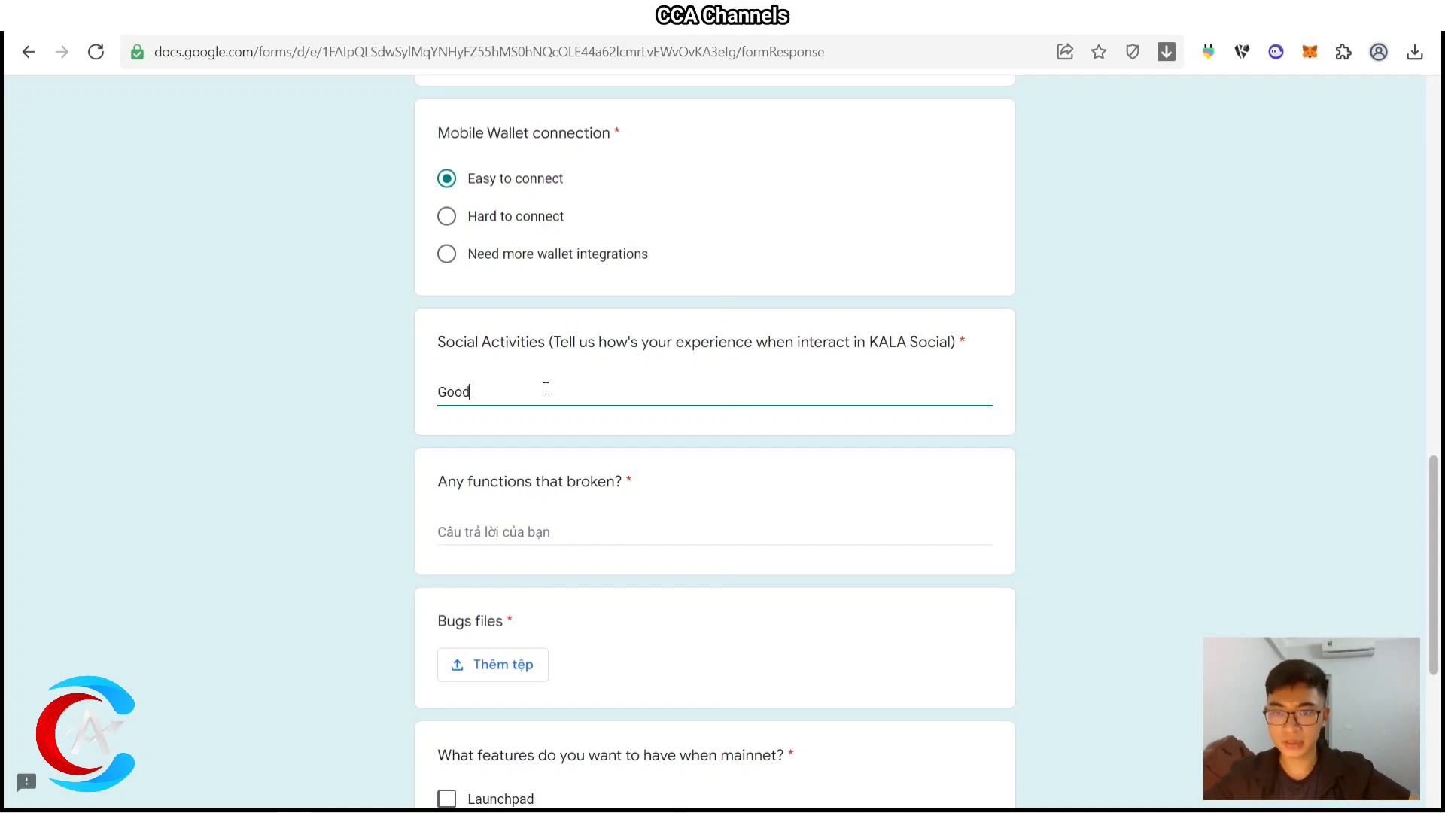
{"action": "scroll", "coordinate": [519, 419], "scroll_direction": "down", "scroll_amount": 2}
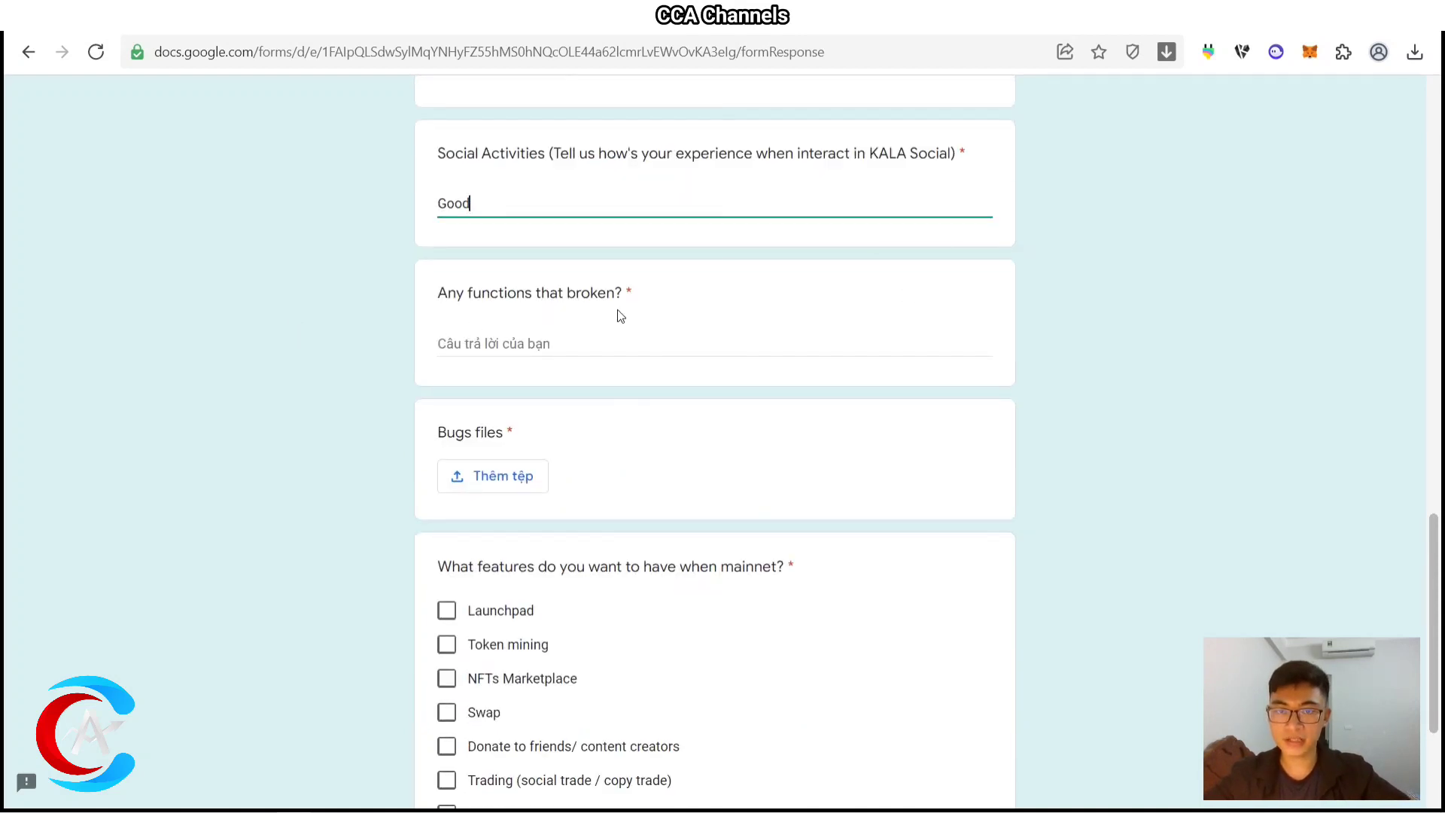
{"action": "left_click", "coordinate": [557, 339]}
{"action": "type", "text": "No"}
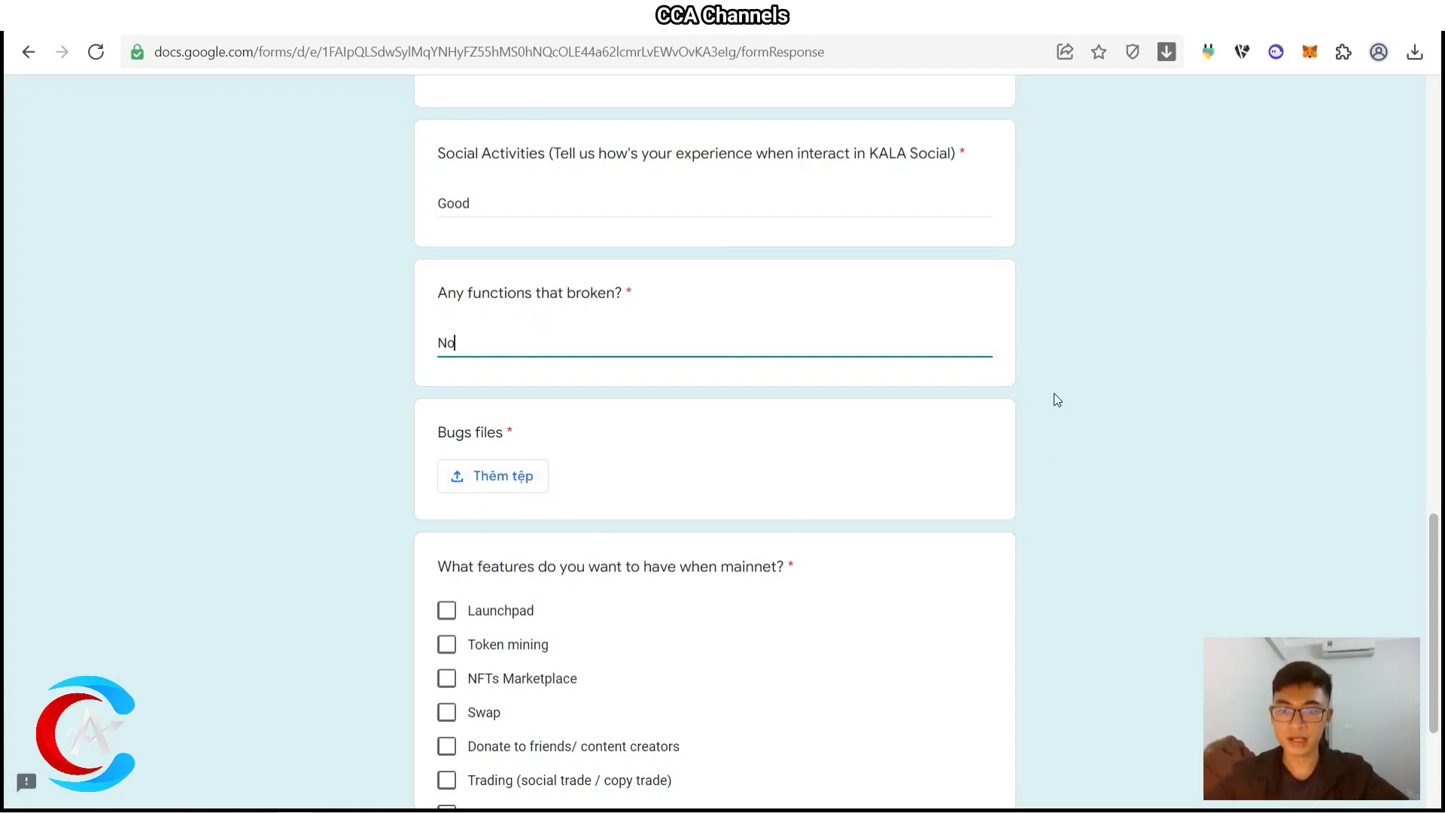
Select Swap, Donate to friends/ content creators, and Trading (social trade / copy trade) as the features wanted at mainnet
{"action": "scroll", "coordinate": [993, 410], "scroll_direction": "down", "scroll_amount": 3}
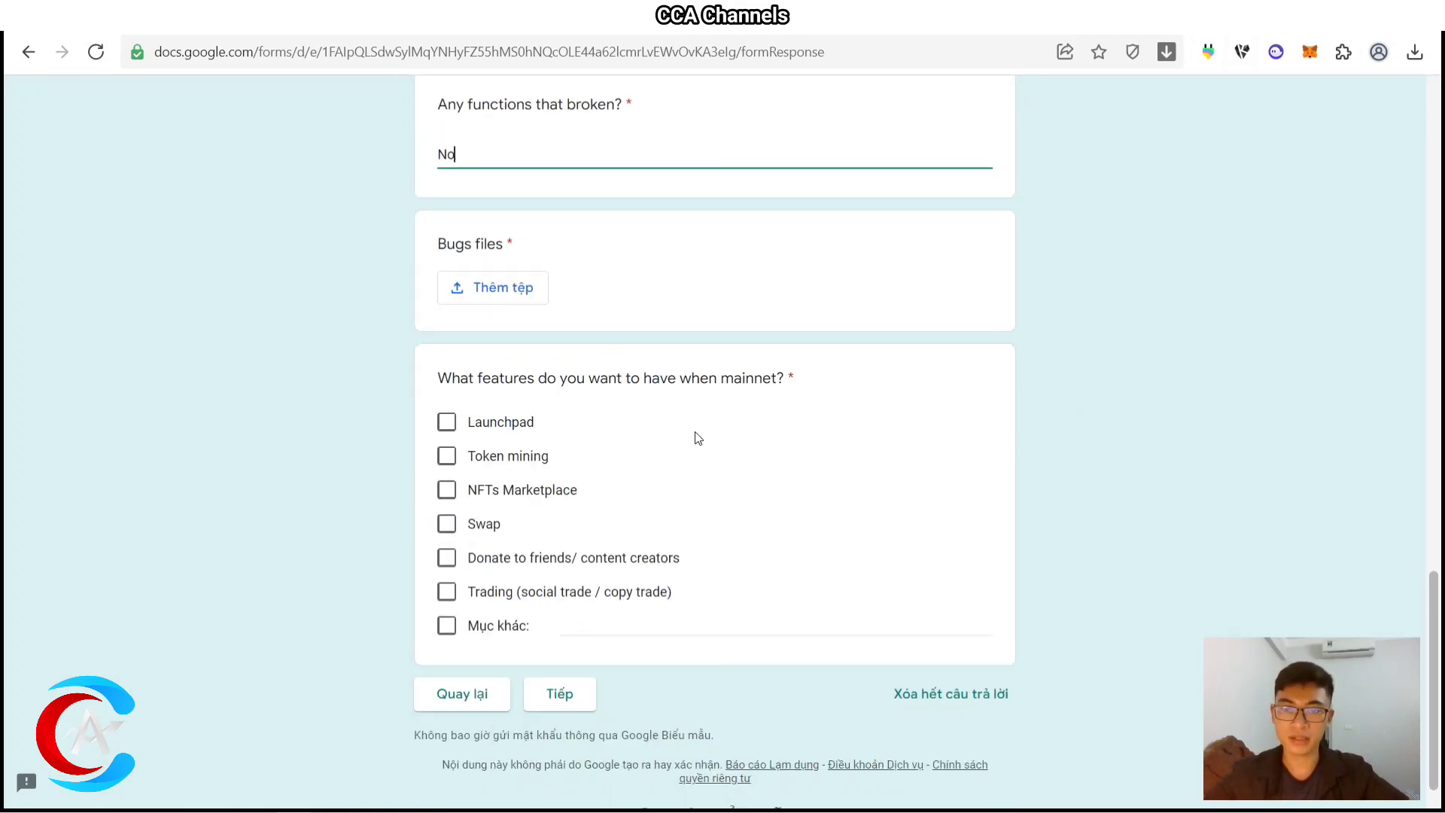
{"action": "scroll", "coordinate": [694, 437], "scroll_direction": "up", "scroll_amount": 1}
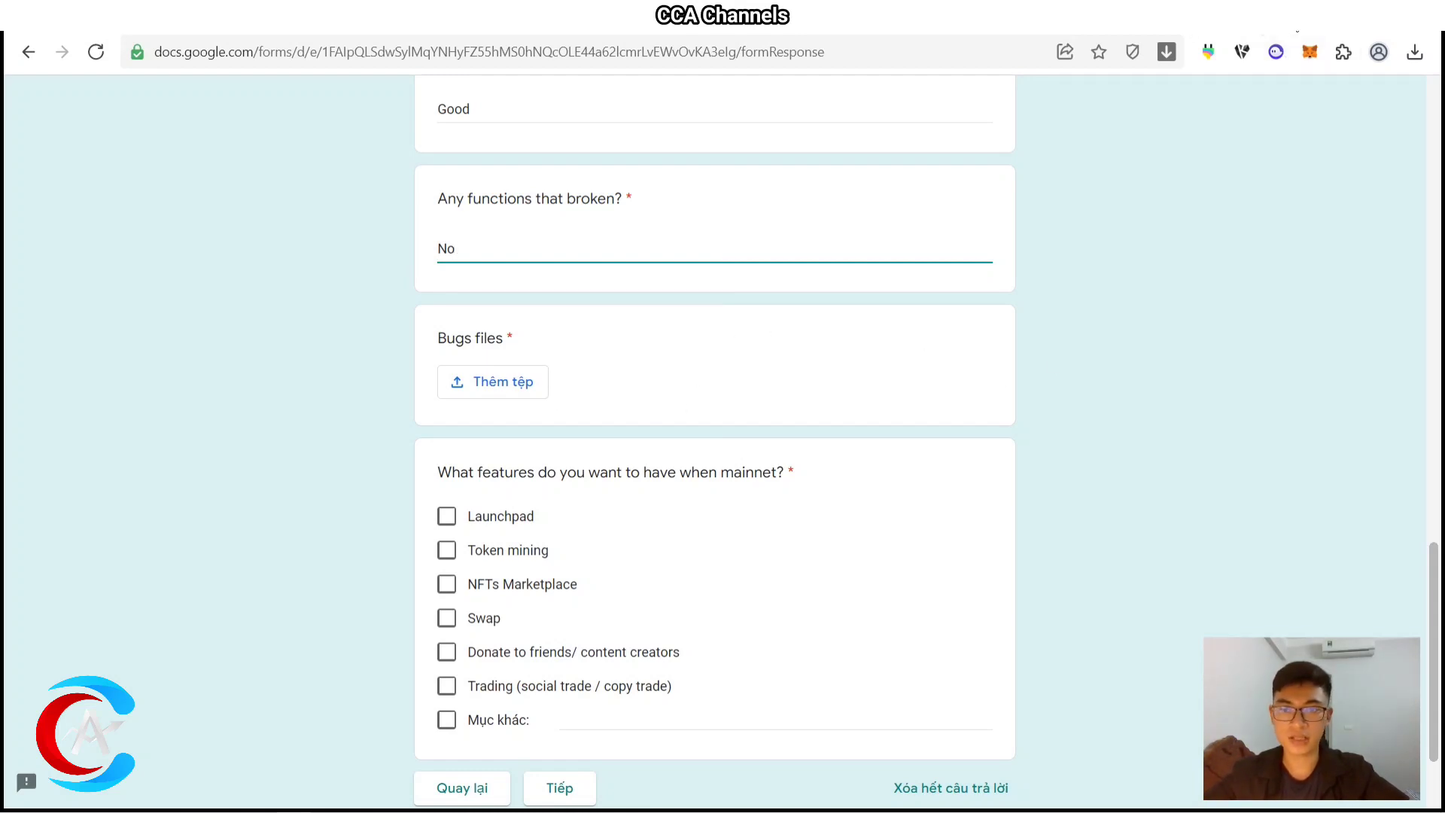
{"action": "left_click", "coordinate": [879, 455]}
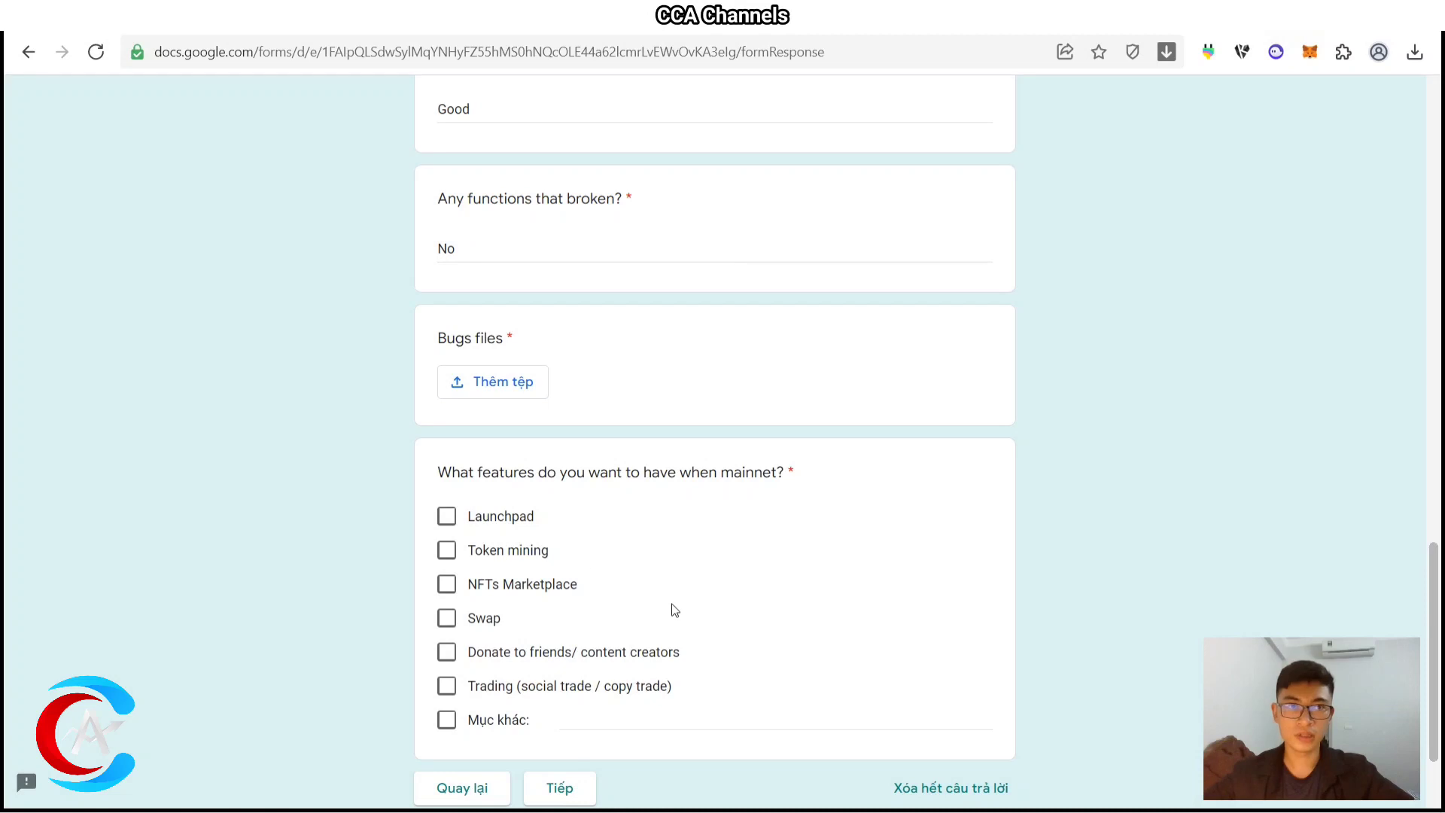
{"action": "left_click", "coordinate": [450, 471]}
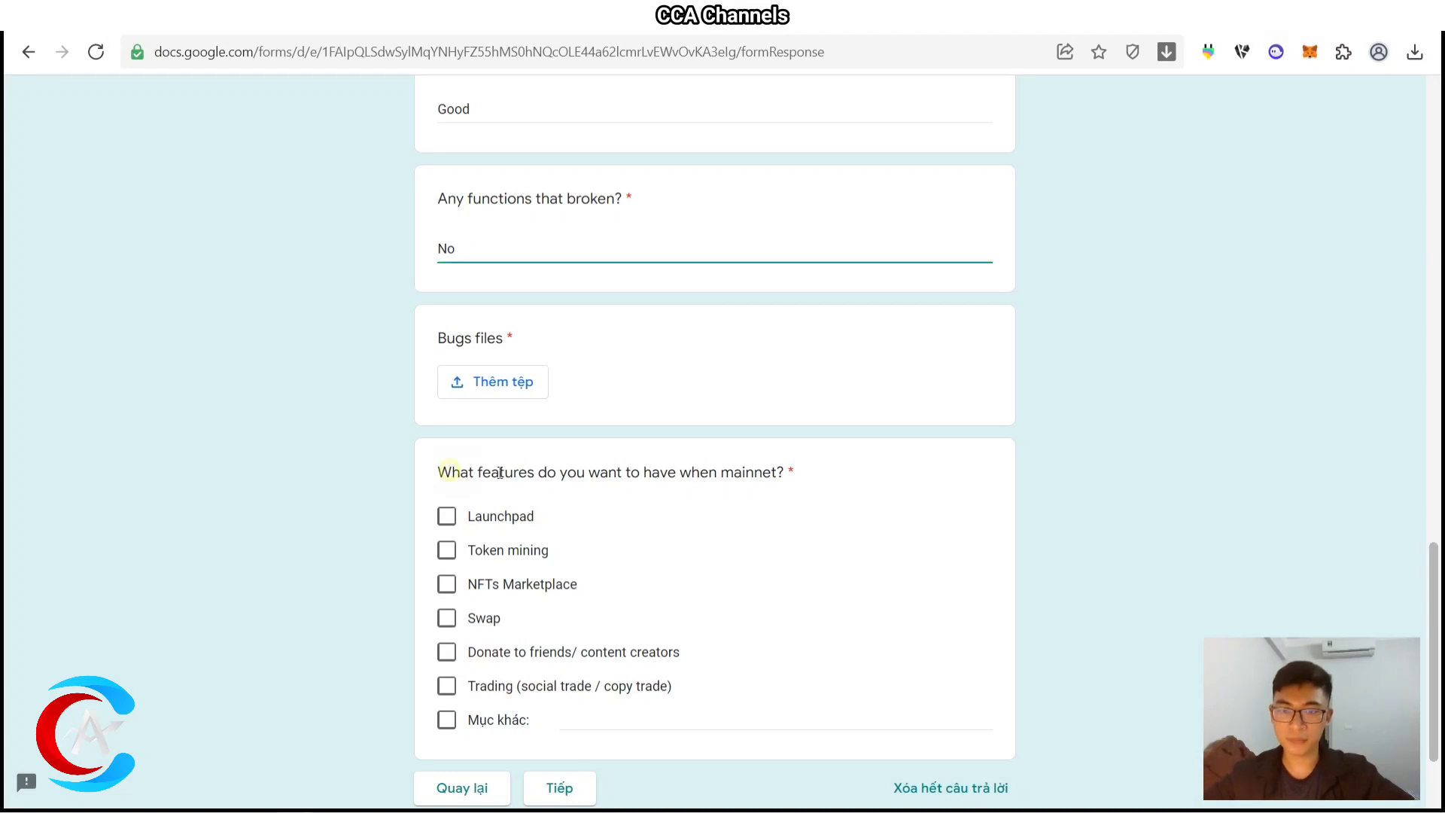
{"action": "left_click_drag", "start_coordinate": [781, 479], "coordinate": [766, 476]}
{"action": "left_click", "coordinate": [784, 475]}
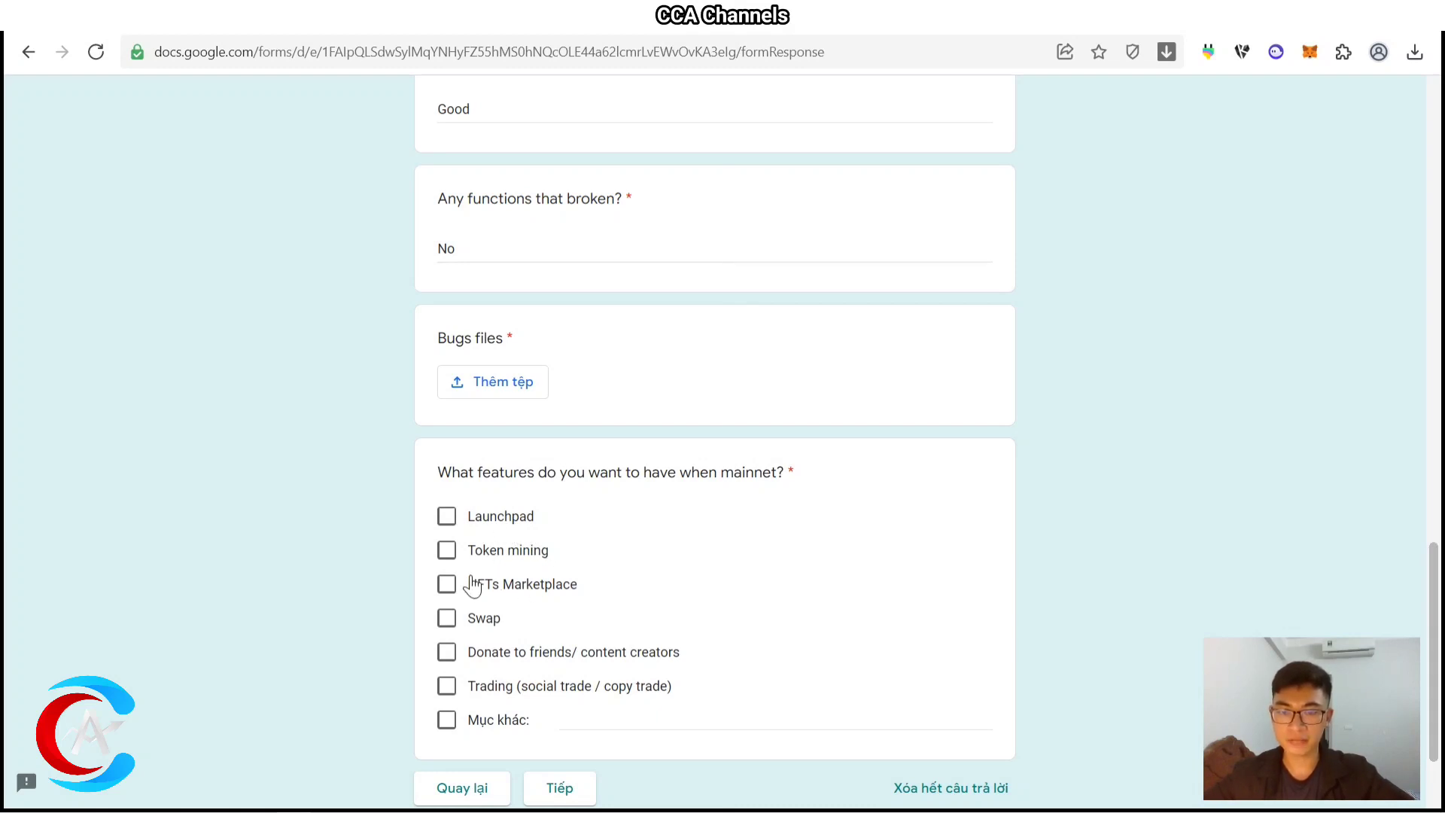
{"action": "left_click", "coordinate": [484, 624]}
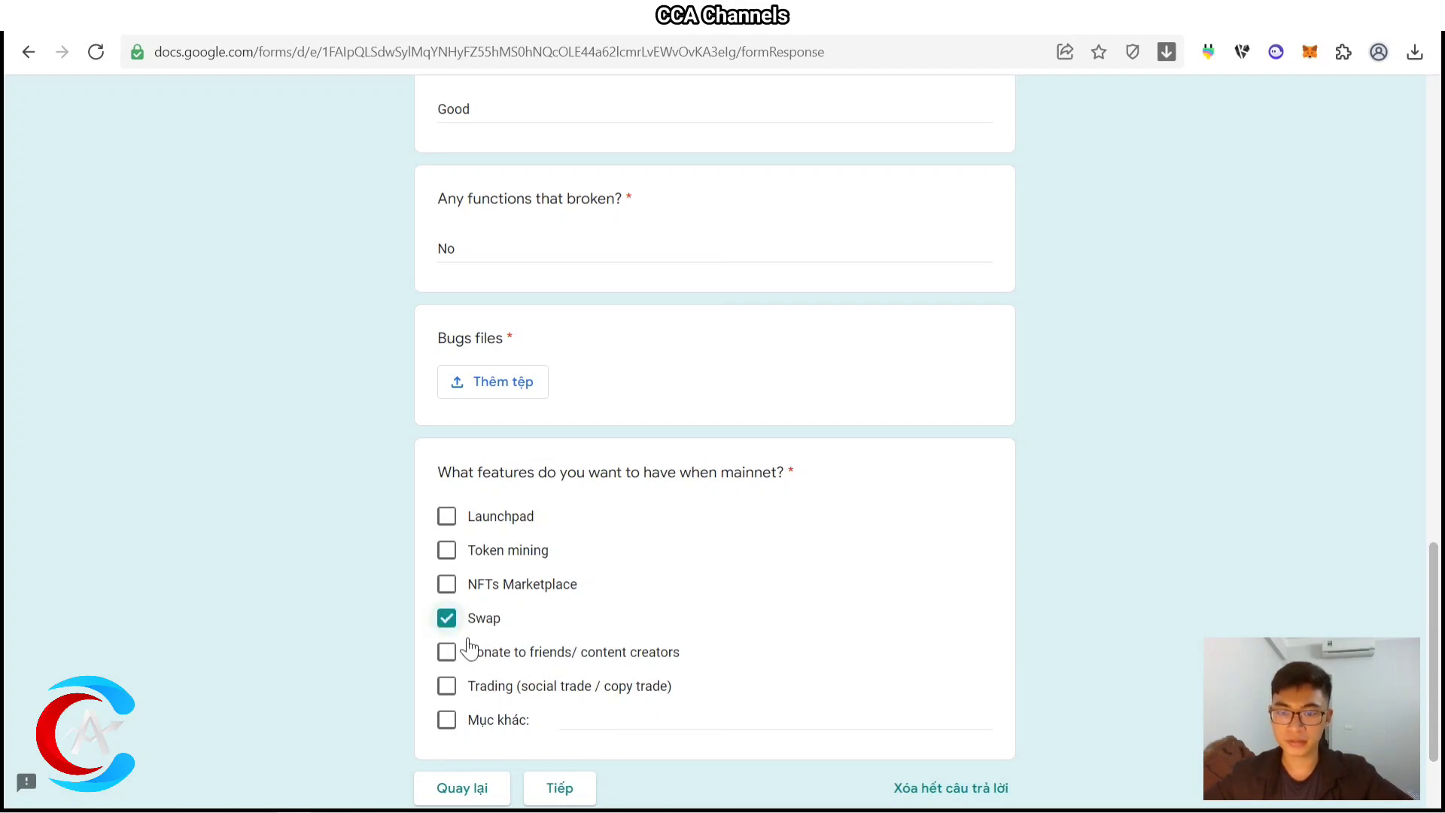
{"action": "left_click", "coordinate": [449, 652]}
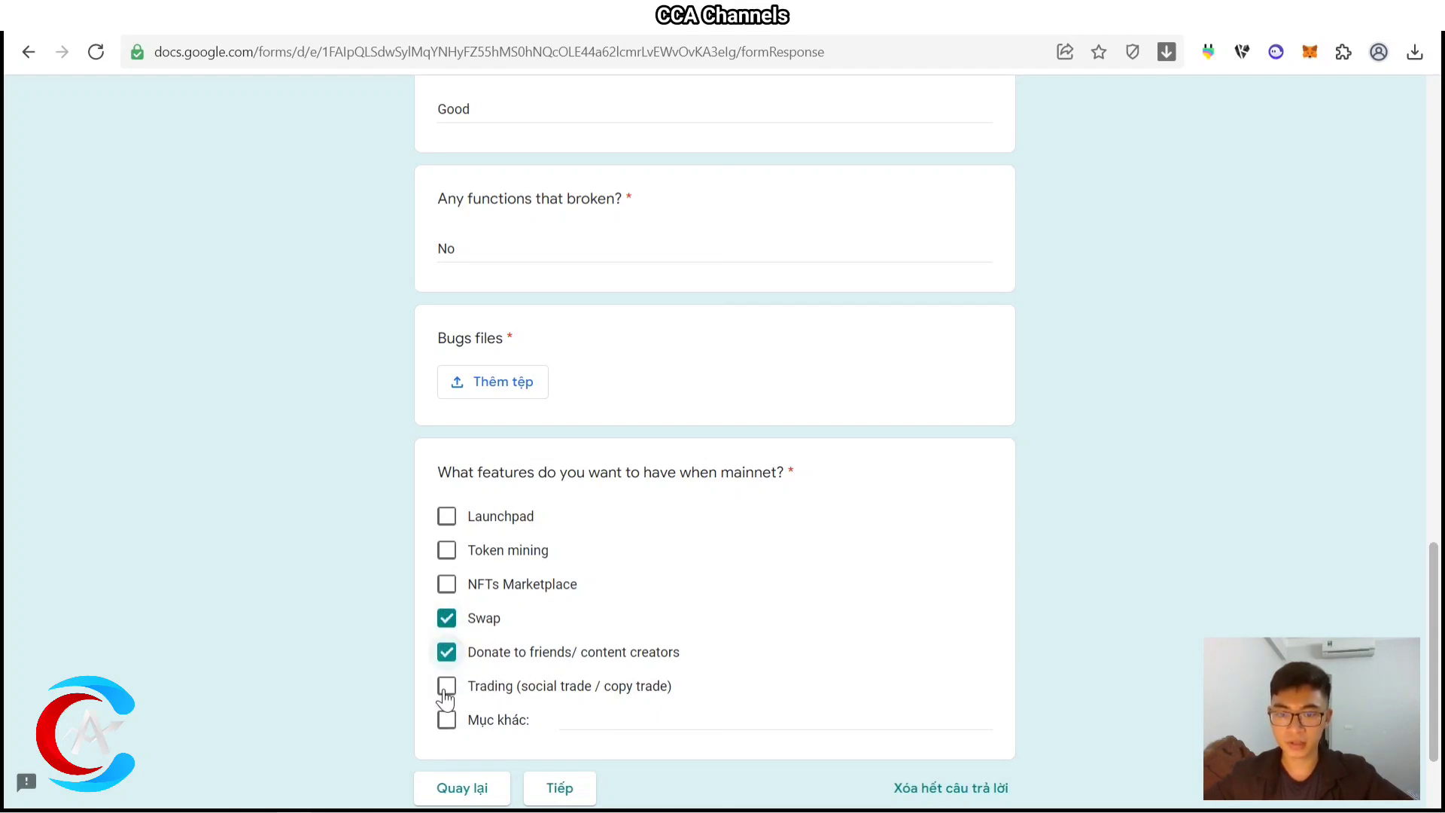
{"action": "left_click", "coordinate": [446, 685]}
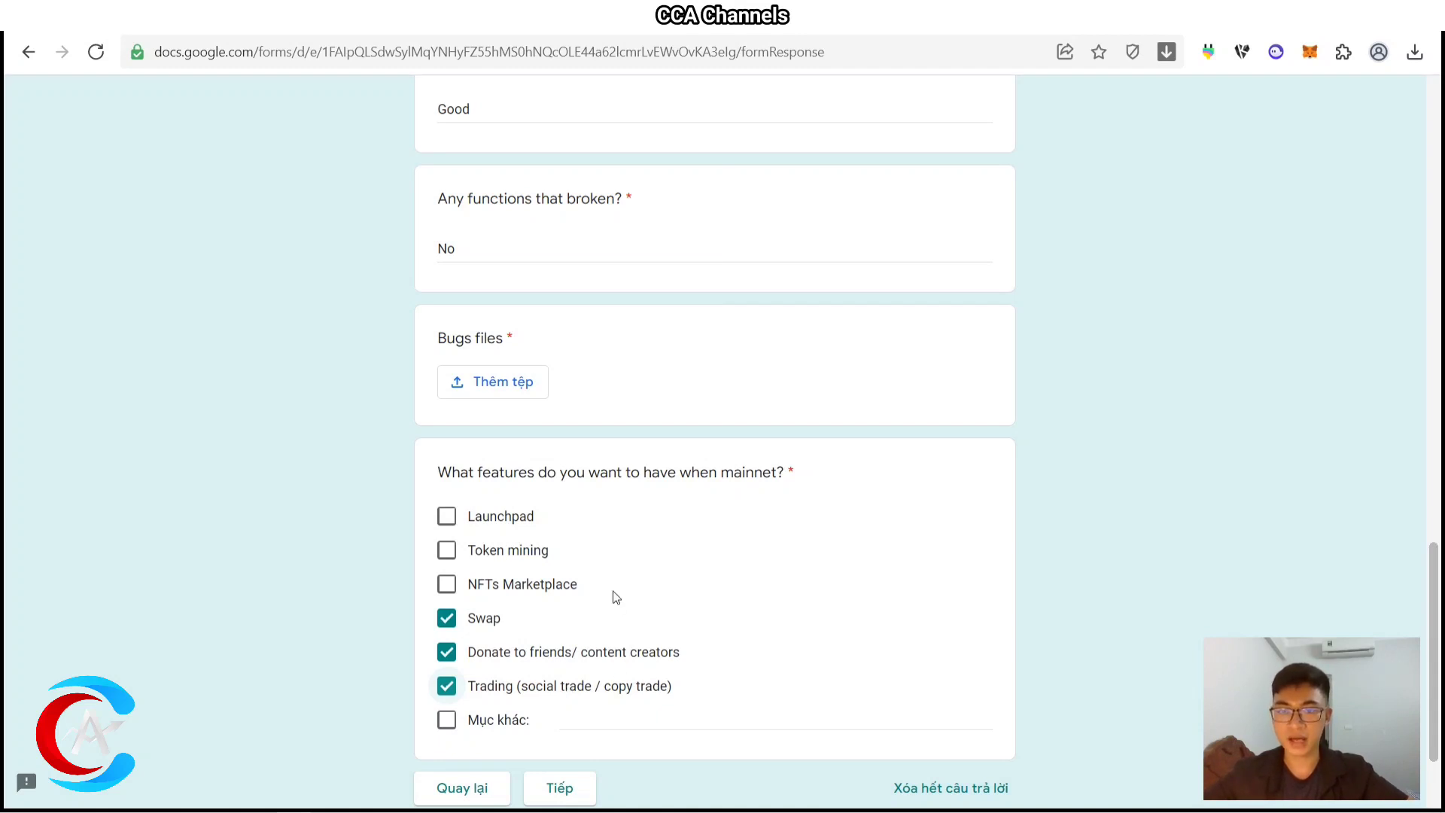
Attach an image file to the required "Bugs files" question and submit the feedback form
{"action": "scroll", "coordinate": [559, 741], "scroll_direction": "down", "scroll_amount": 2}
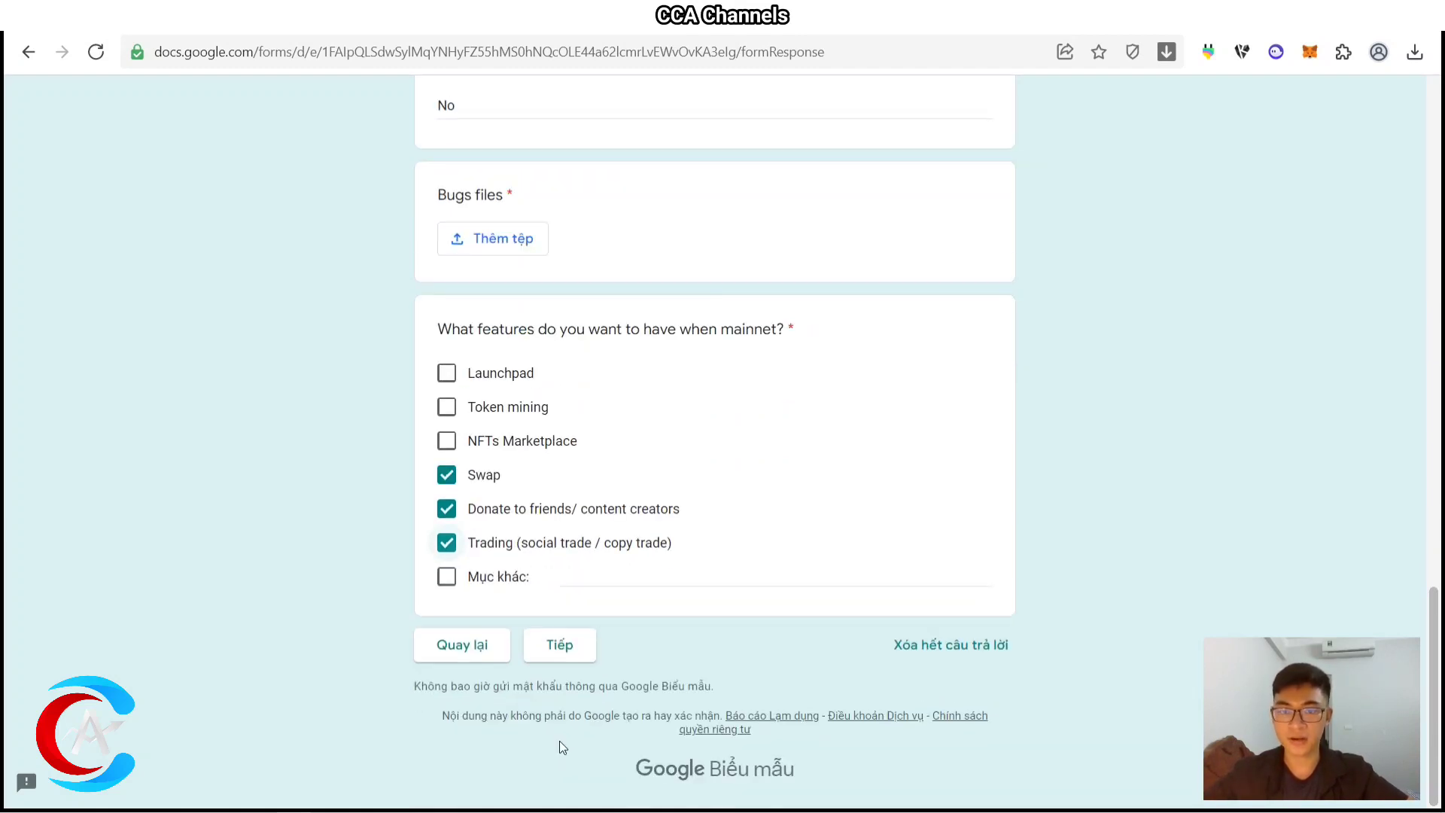
{"action": "left_click", "coordinate": [558, 644]}
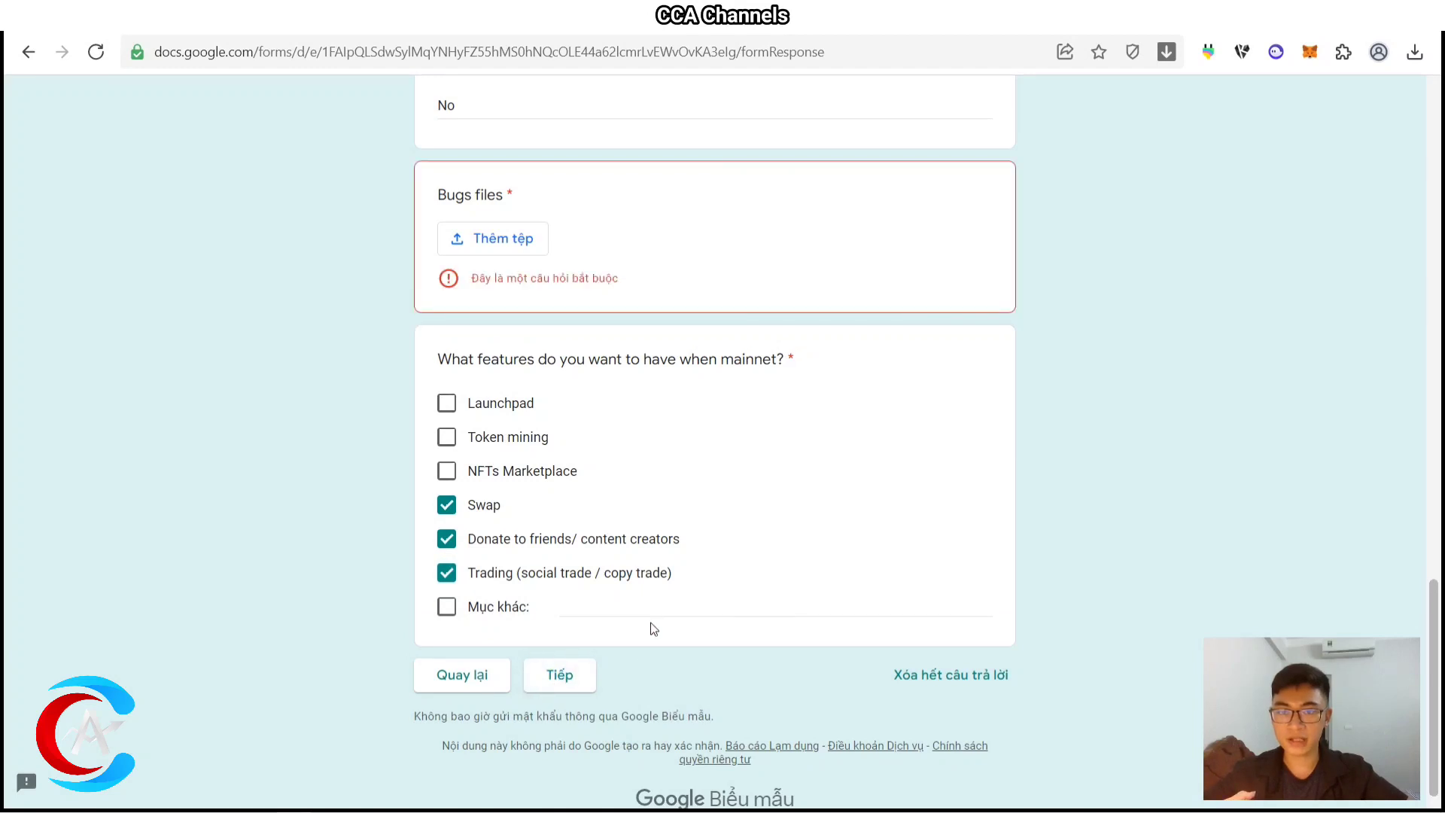
{"action": "scroll", "coordinate": [900, 301], "scroll_direction": "up", "scroll_amount": 3}
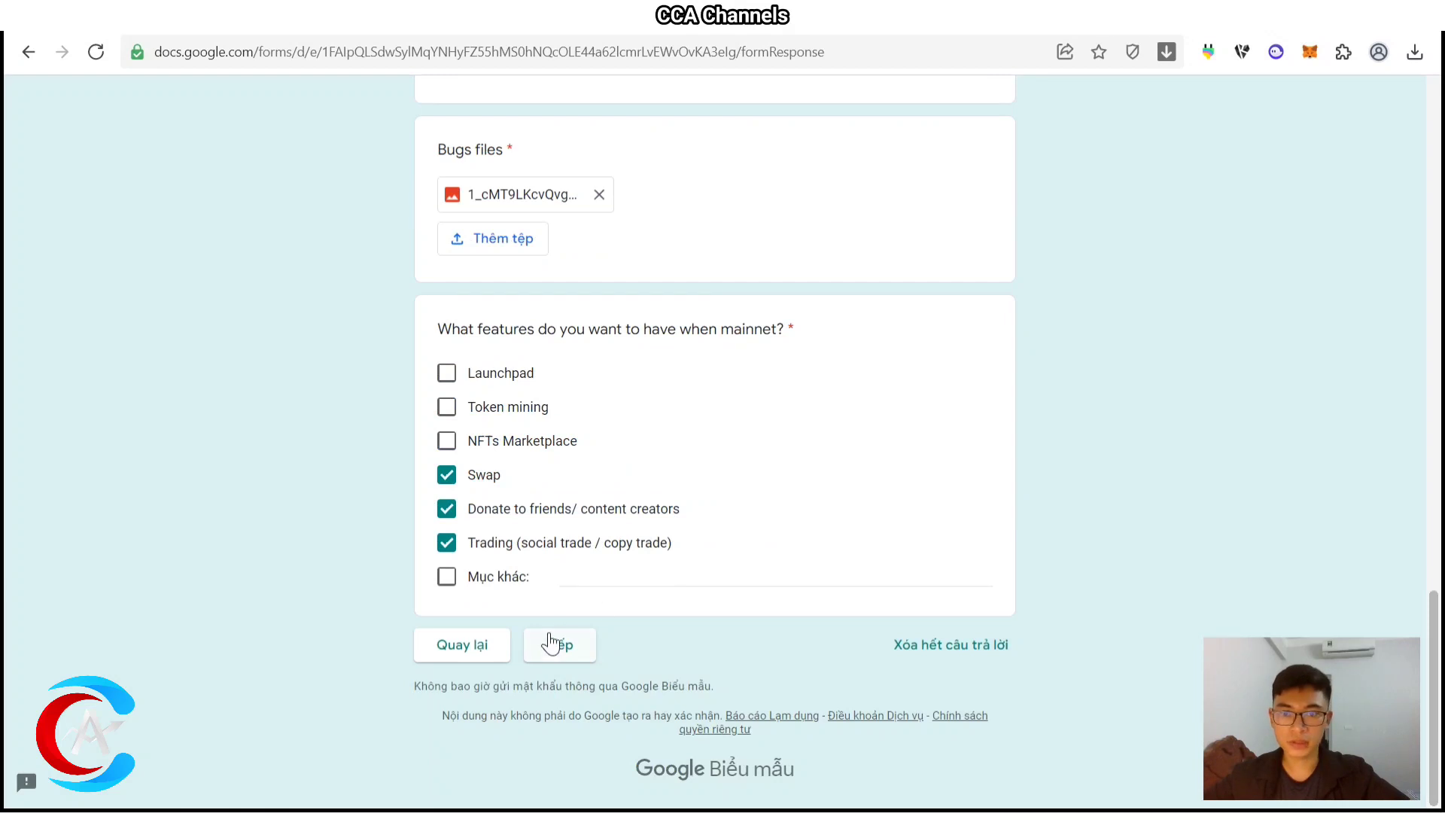
{"action": "left_click", "coordinate": [549, 644]}
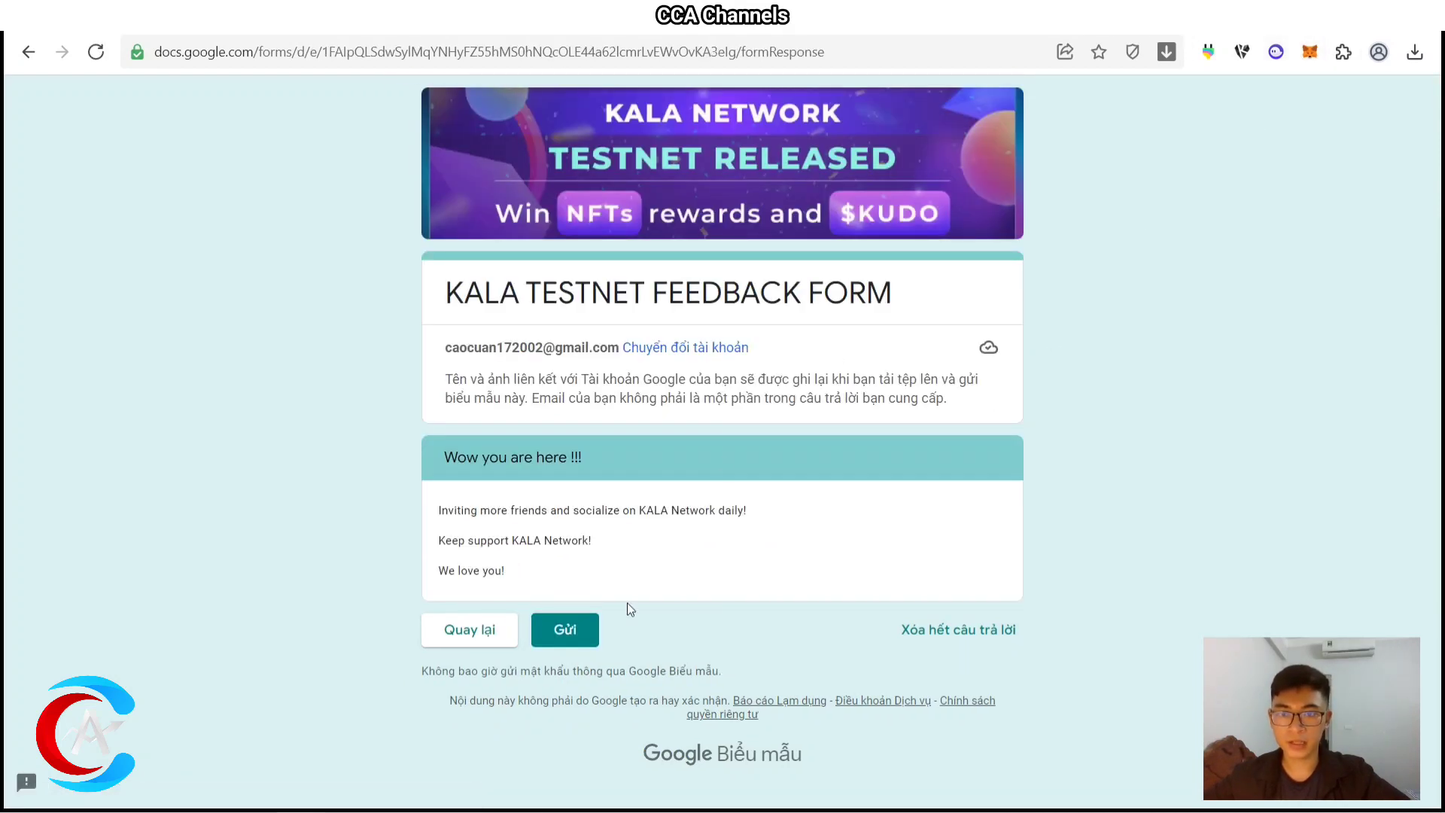
{"action": "left_click", "coordinate": [561, 632]}
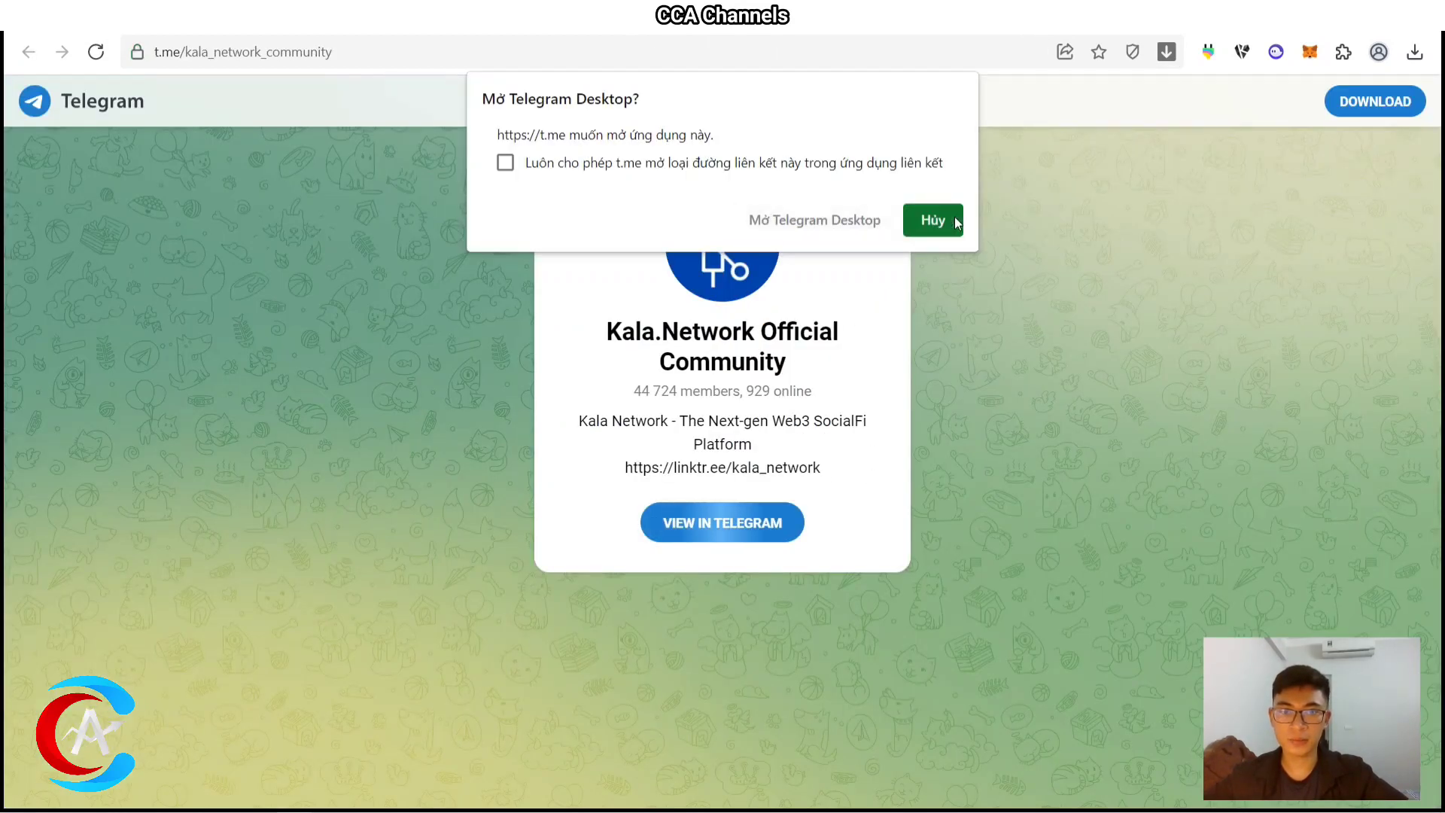
Open the Kala.Network Official Community in Telegram Desktop and join the group
{"action": "left_click", "coordinate": [839, 227]}
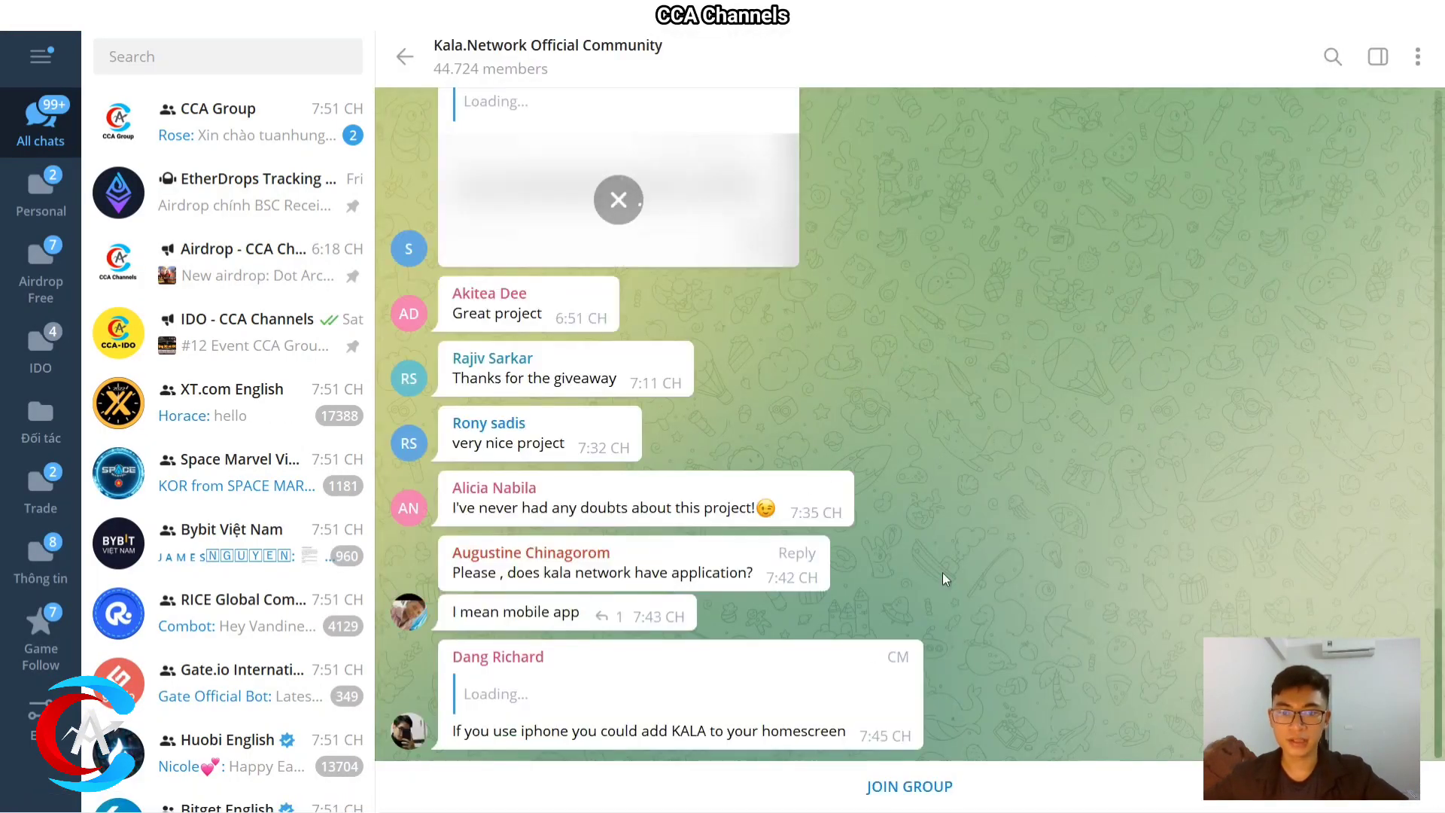
{"action": "scroll", "coordinate": [858, 500], "scroll_direction": "up", "scroll_amount": 10}
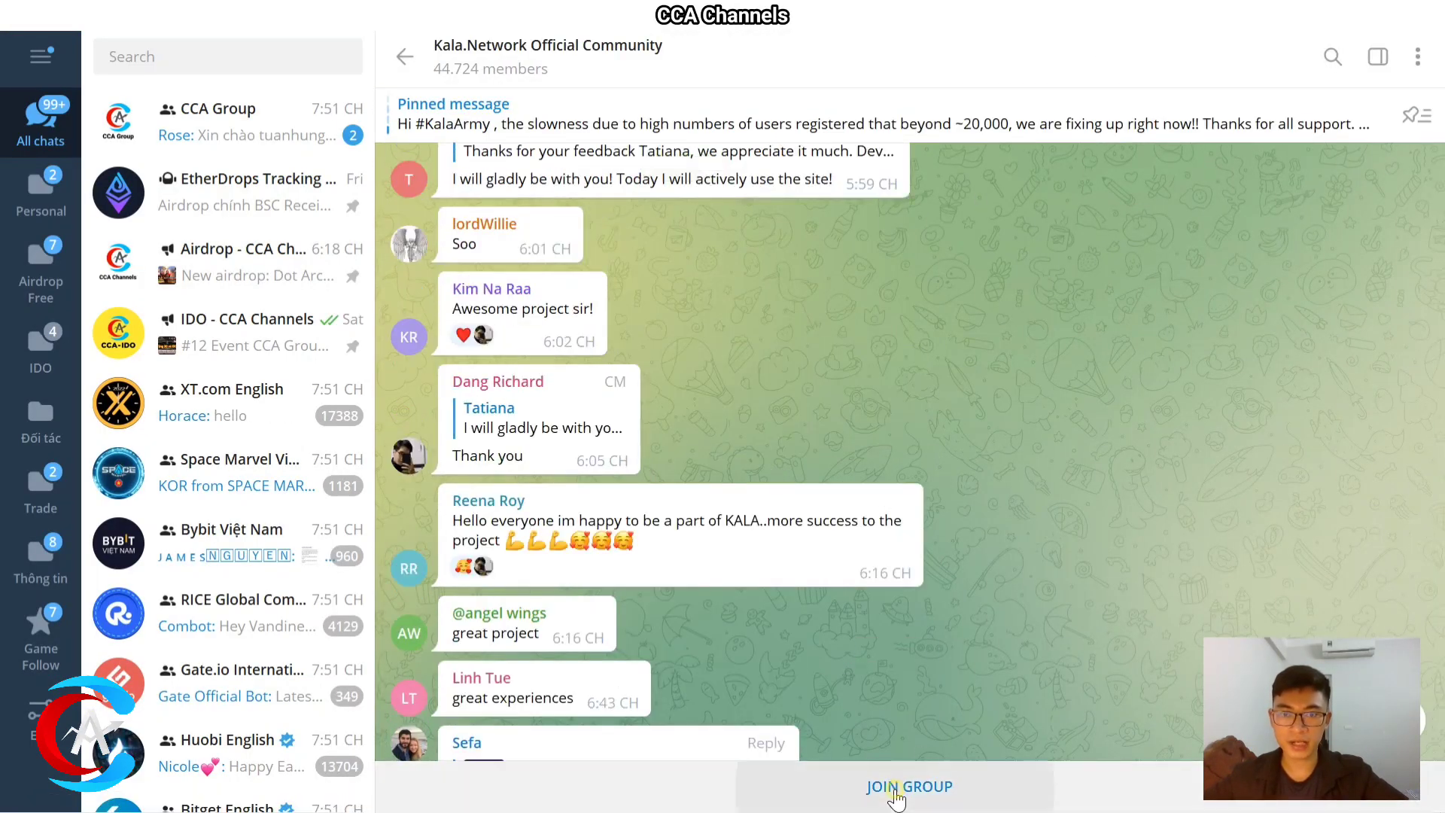
{"action": "left_click", "coordinate": [900, 788]}
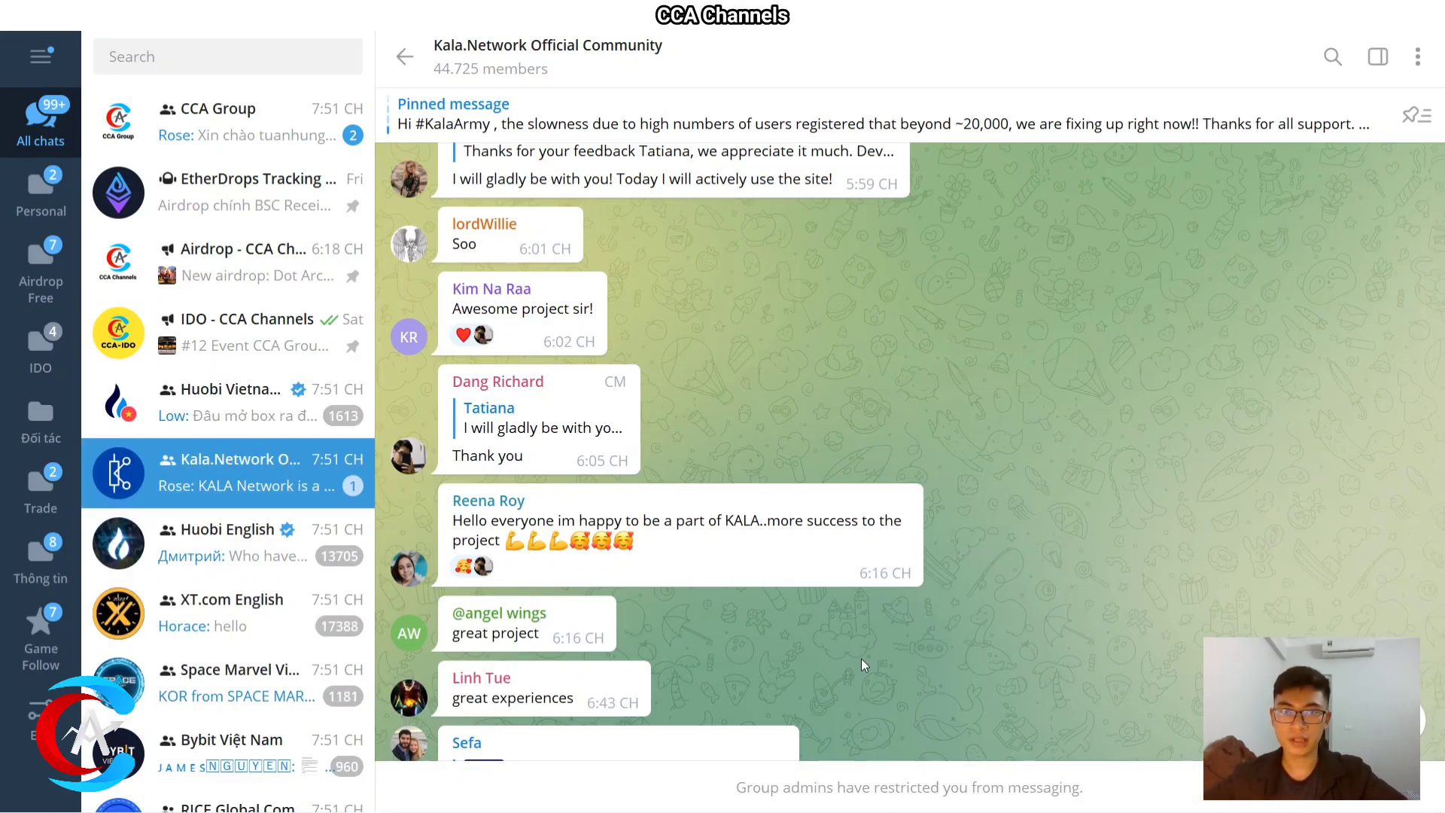
Follow the Kala group's verification link to the Rose bot and start the bot to request the CAPTCHA
{"action": "scroll", "coordinate": [918, 540], "scroll_direction": "down", "scroll_amount": 15}
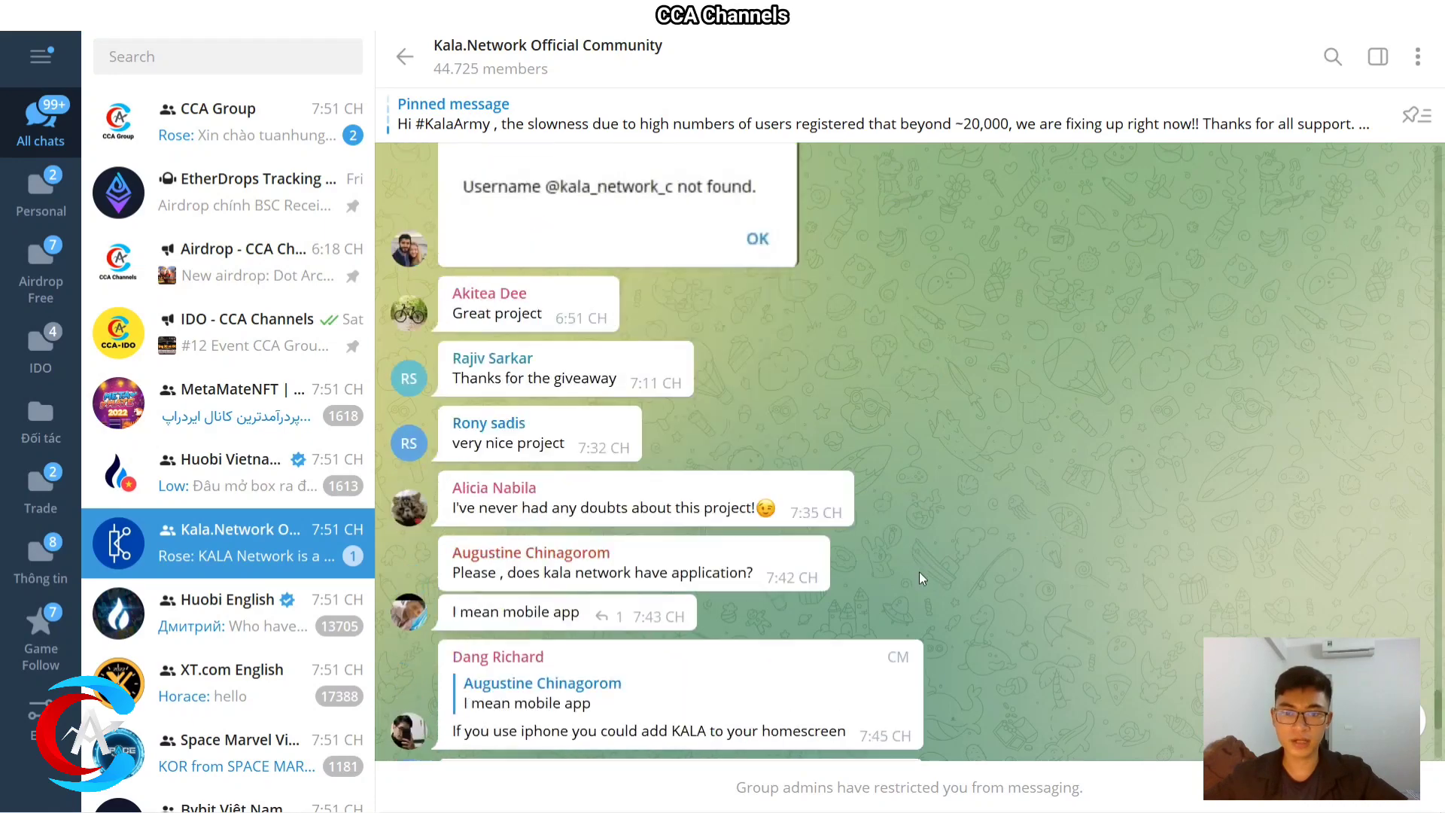
{"action": "left_click", "coordinate": [600, 751]}
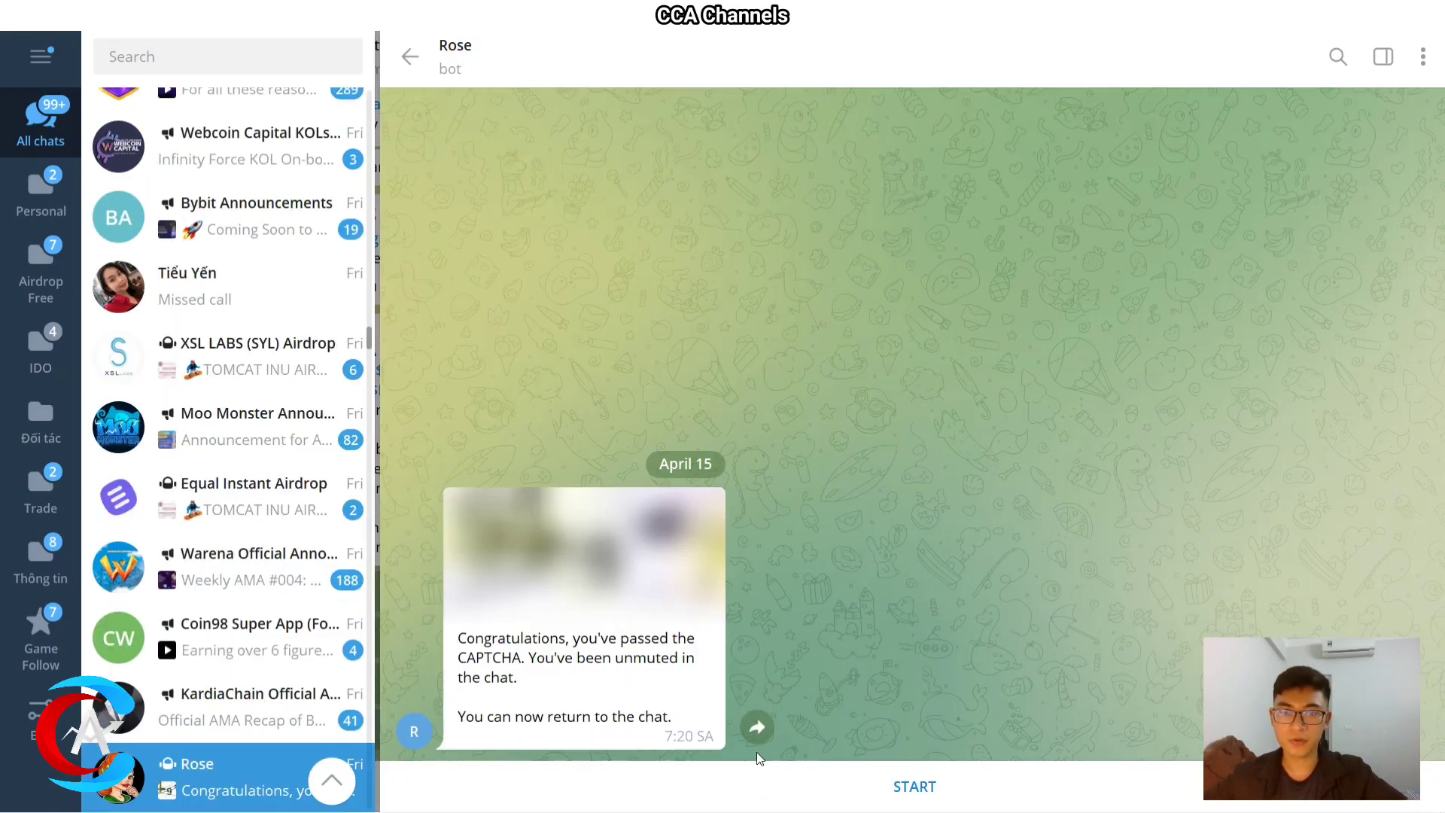
{"action": "left_click", "coordinate": [815, 786]}
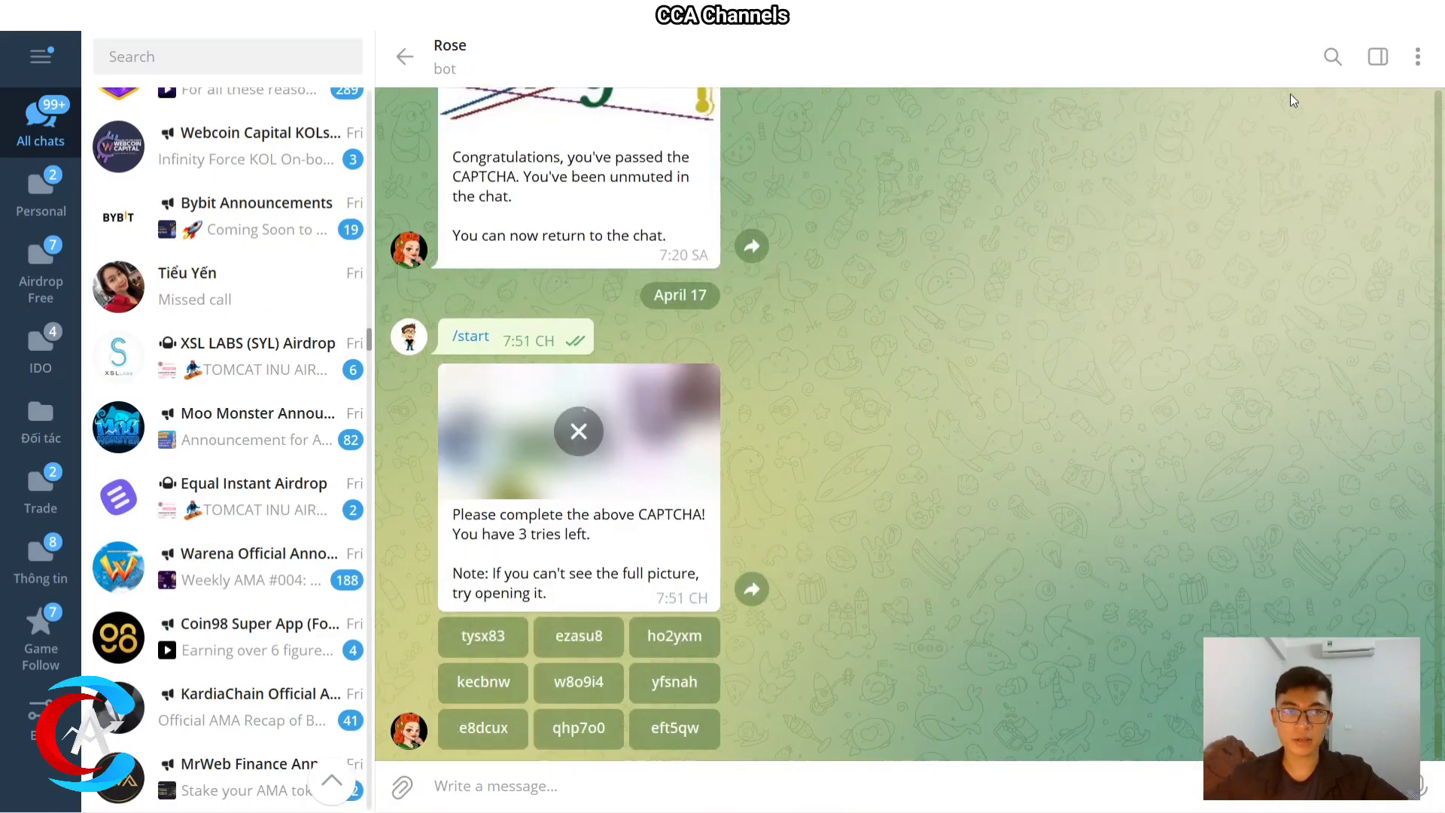